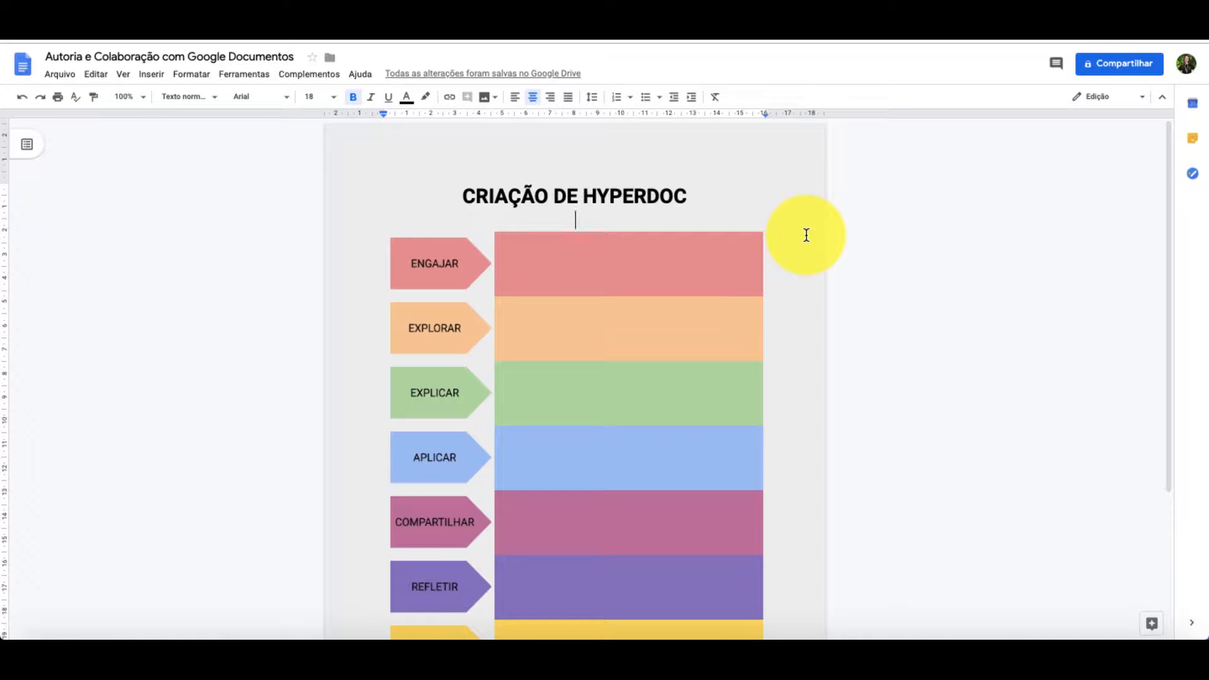
- Change the document's page colour to light gray 3 (cinza-claro 3) in the page setup
{"action": "left_click", "coordinate": [56, 79]}
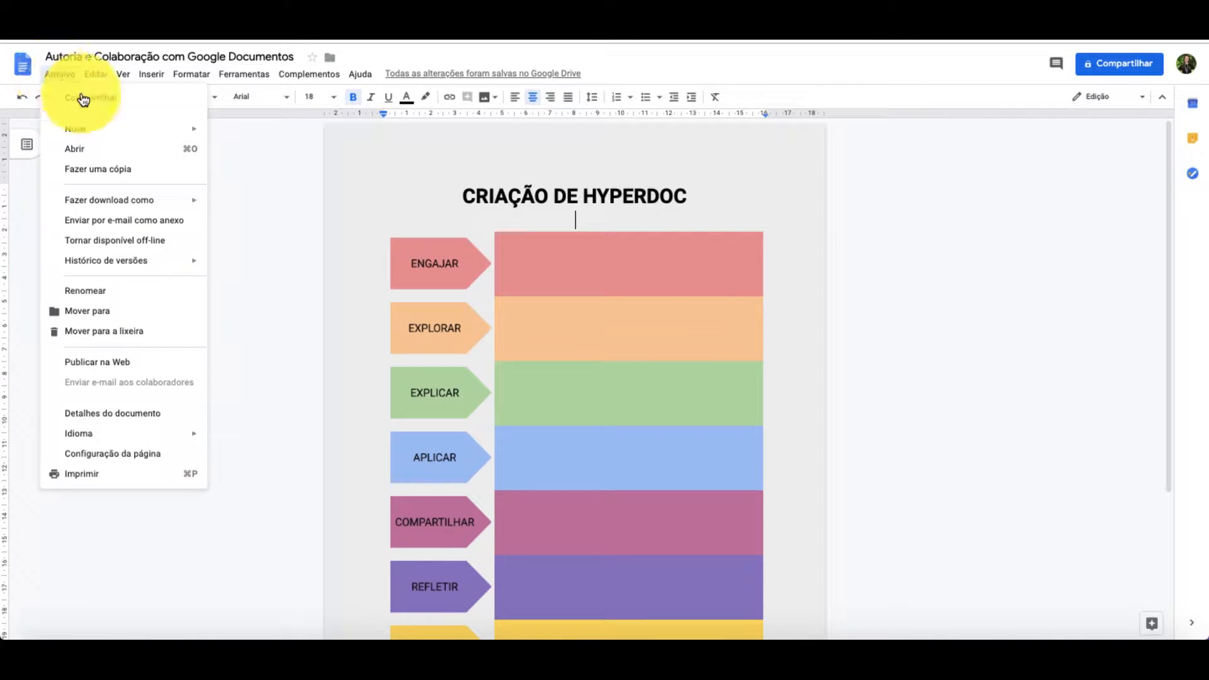
{"action": "mouse_move", "coordinate": [107, 203]}
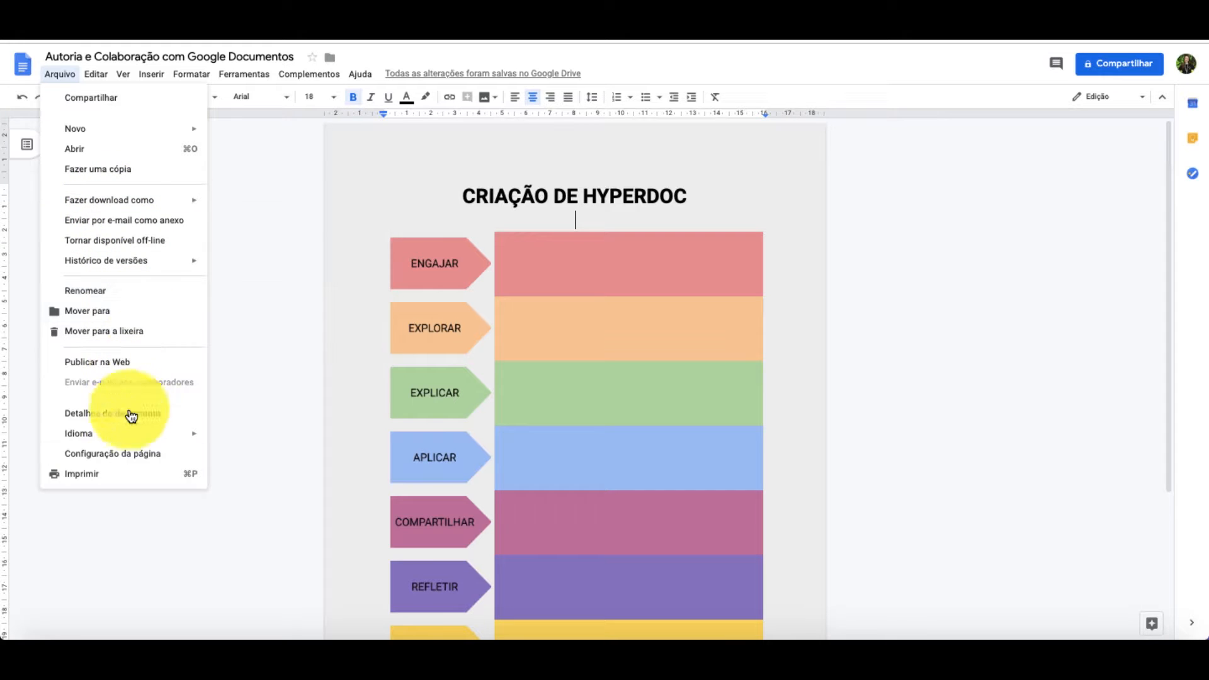
{"action": "left_click", "coordinate": [127, 458]}
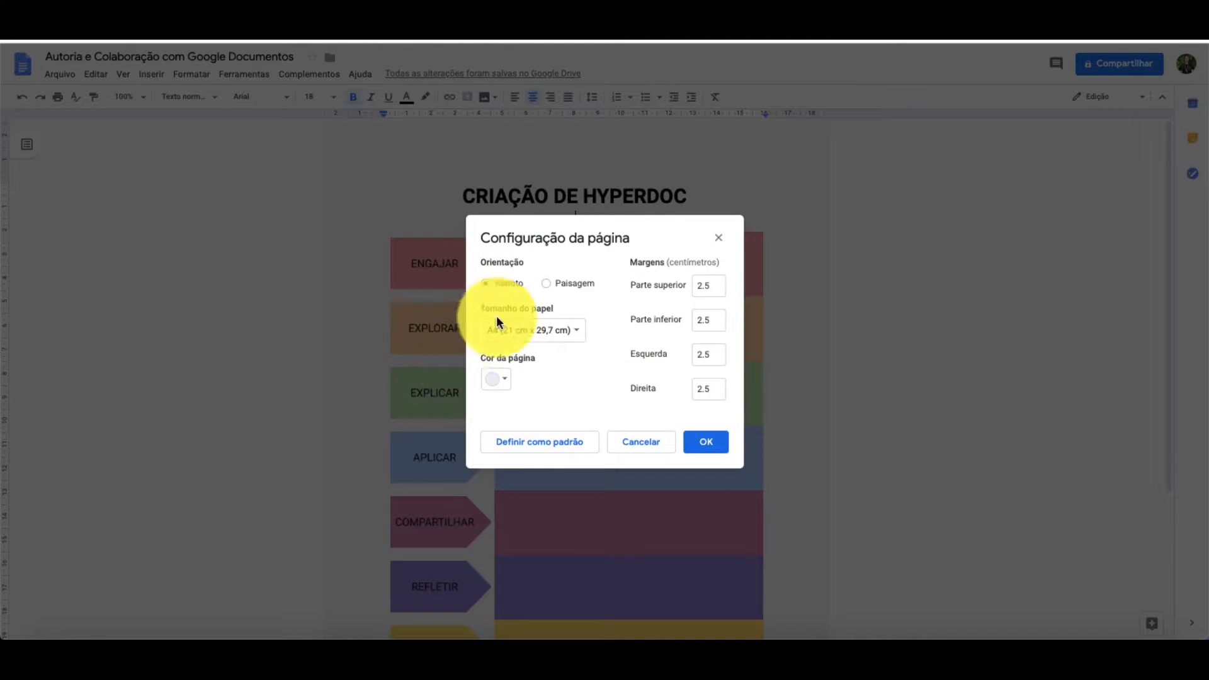
{"action": "left_click", "coordinate": [502, 383]}
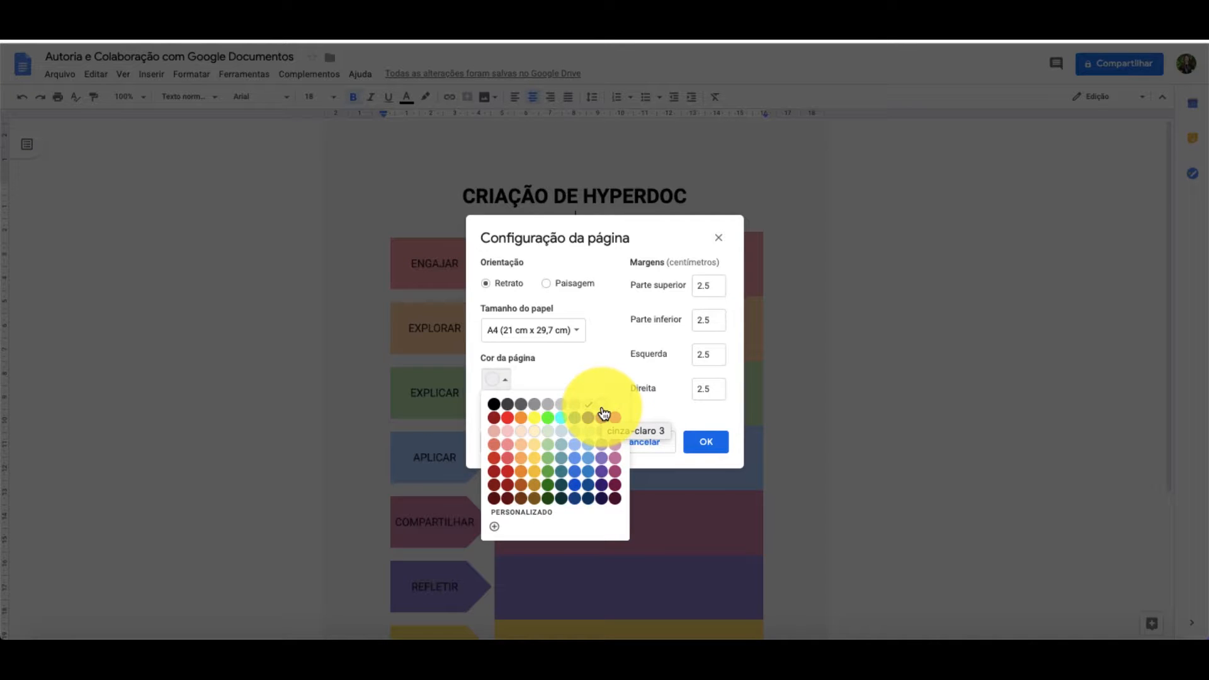
{"action": "left_click", "coordinate": [603, 412]}
{"action": "left_click", "coordinate": [702, 443]}
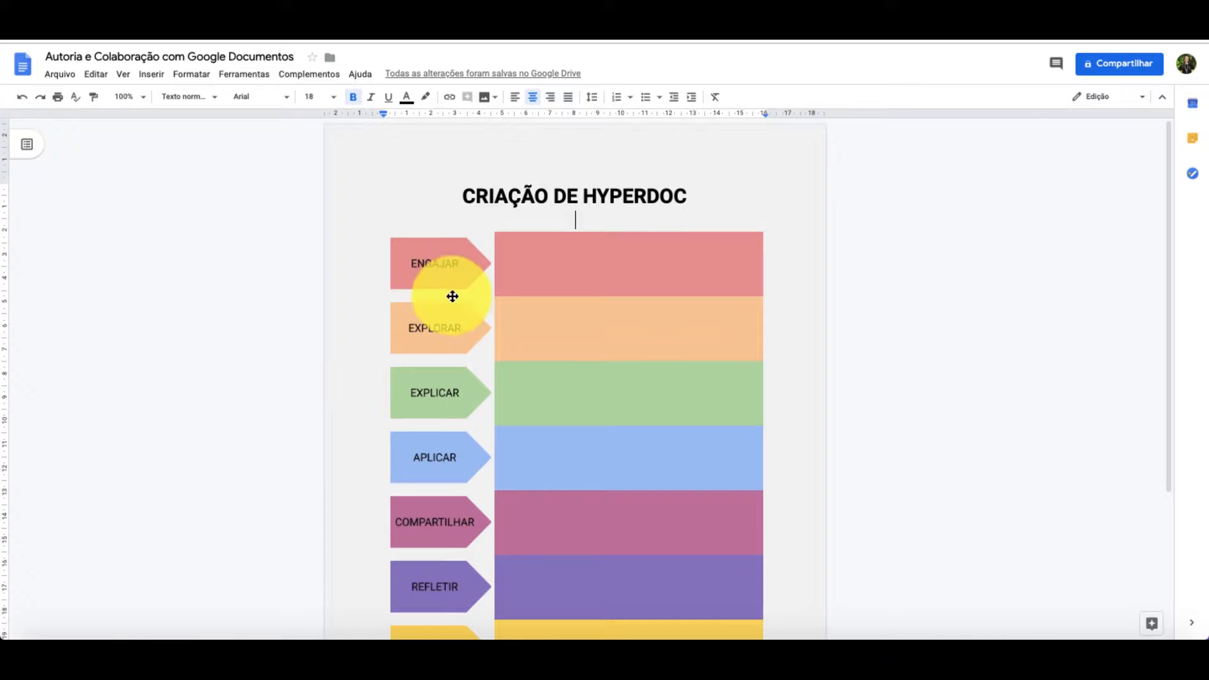
- Set the font size of the title "CRIAÇÃO DE HYPERDOC" to 30
{"action": "mouse_move", "coordinate": [574, 92]}
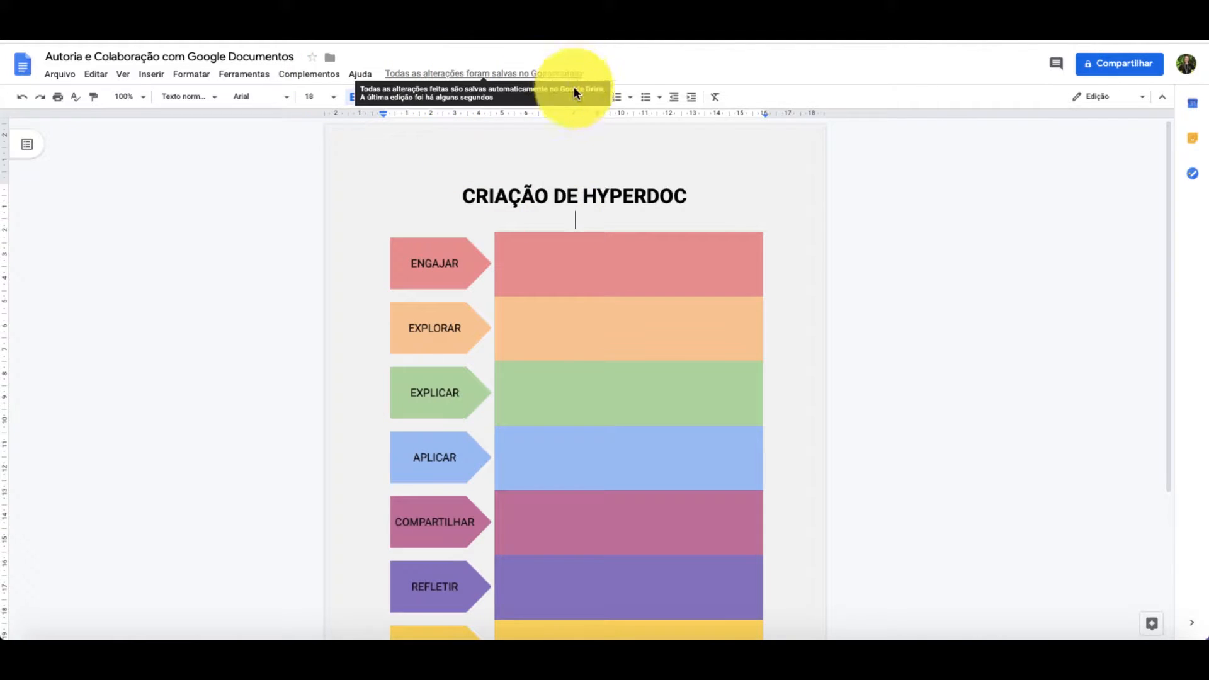
{"action": "triple_click", "coordinate": [474, 198]}
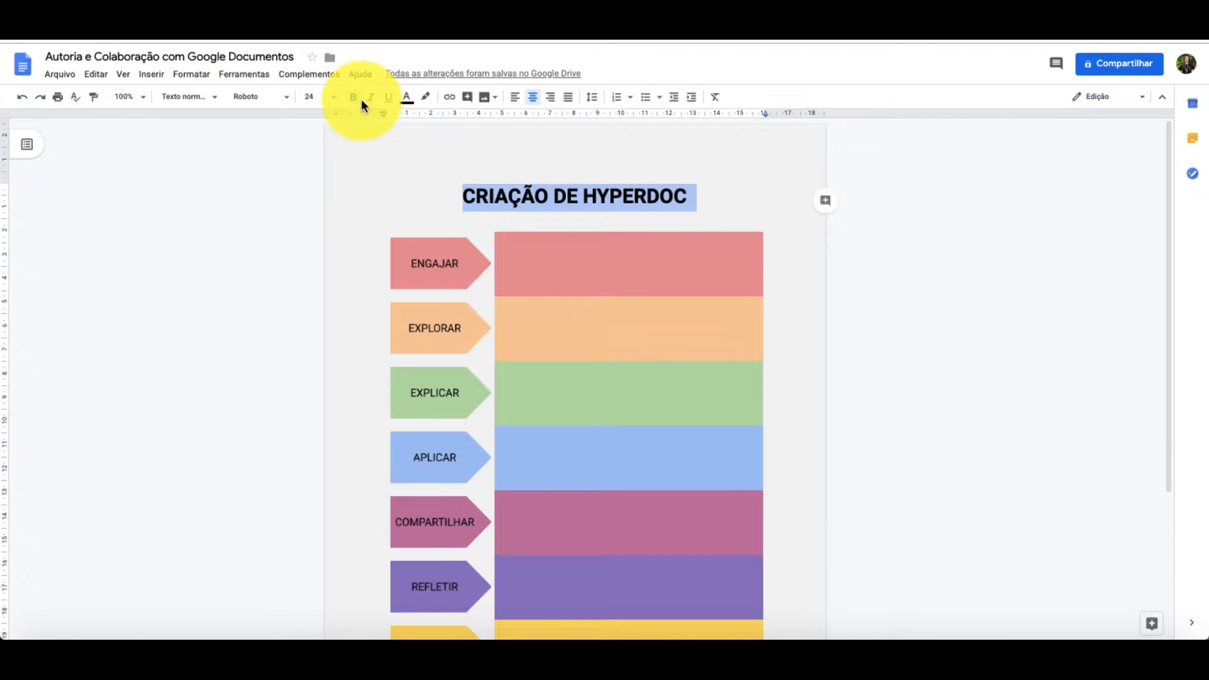
{"action": "left_click", "coordinate": [323, 97]}
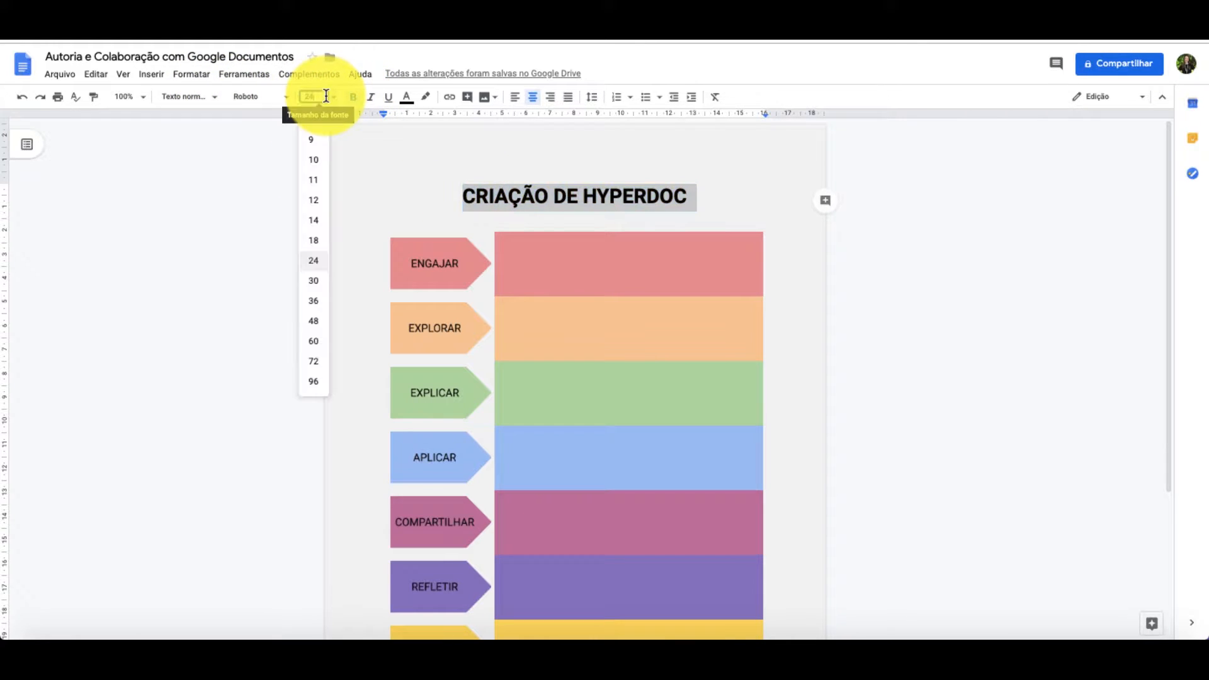
{"action": "left_click", "coordinate": [315, 278]}
{"action": "left_click", "coordinate": [267, 98]}
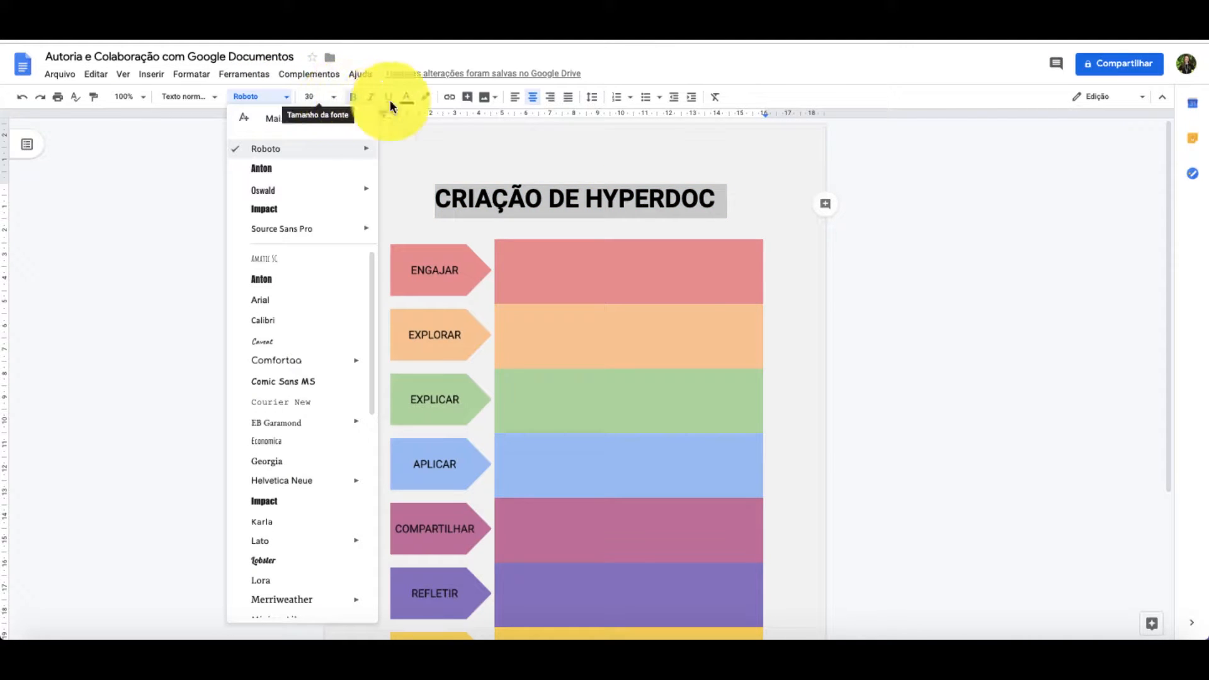
{"action": "left_click", "coordinate": [413, 102]}
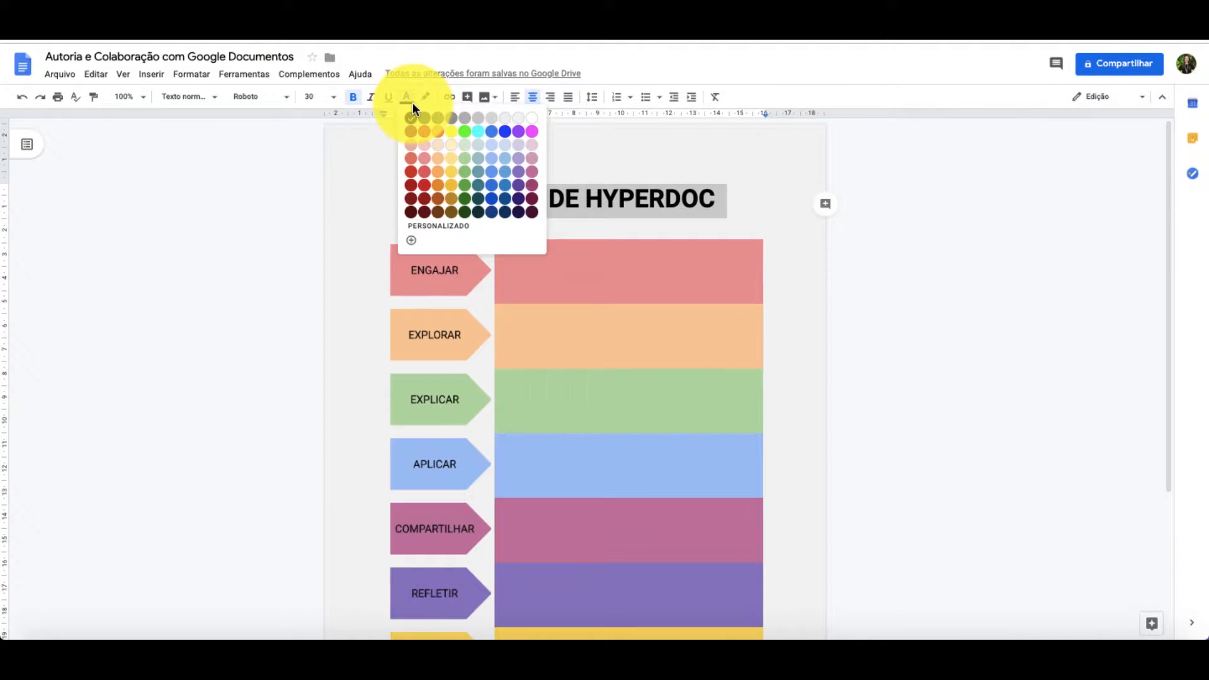
{"action": "left_click", "coordinate": [586, 165]}
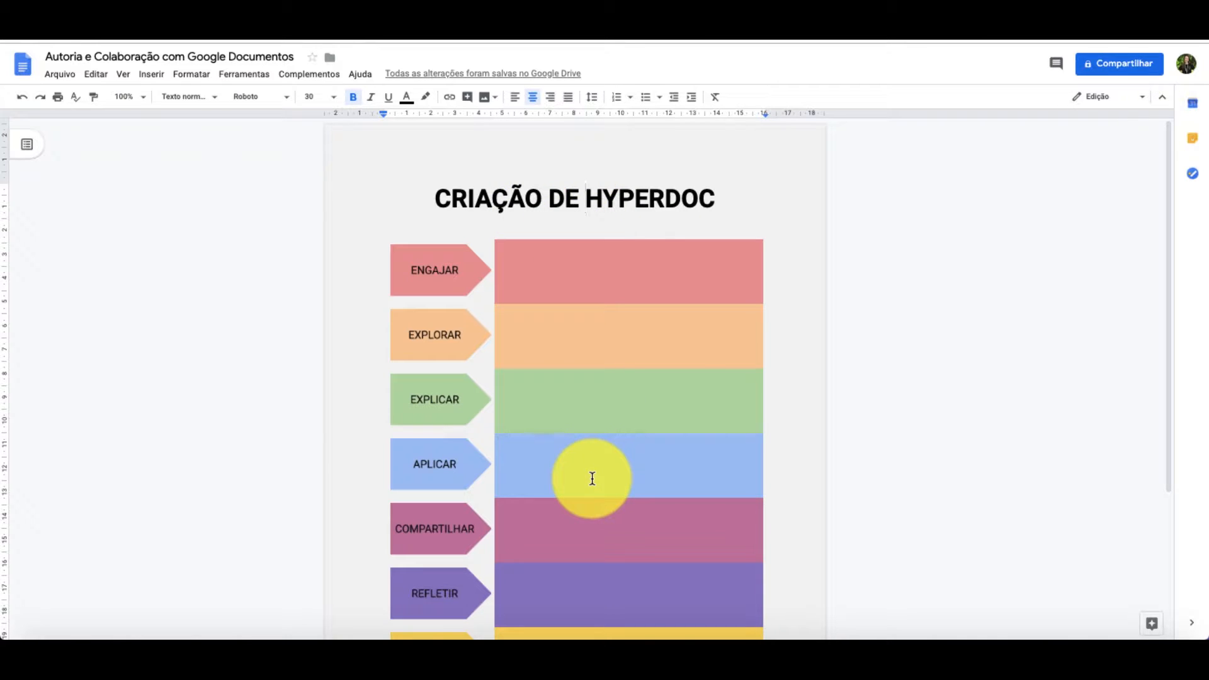
- Add blank lines below the coloured table to reach a new page and enter the heading "TITULO" there
{"action": "scroll", "coordinate": [588, 553], "scroll_direction": "down", "scroll_amount": 3}
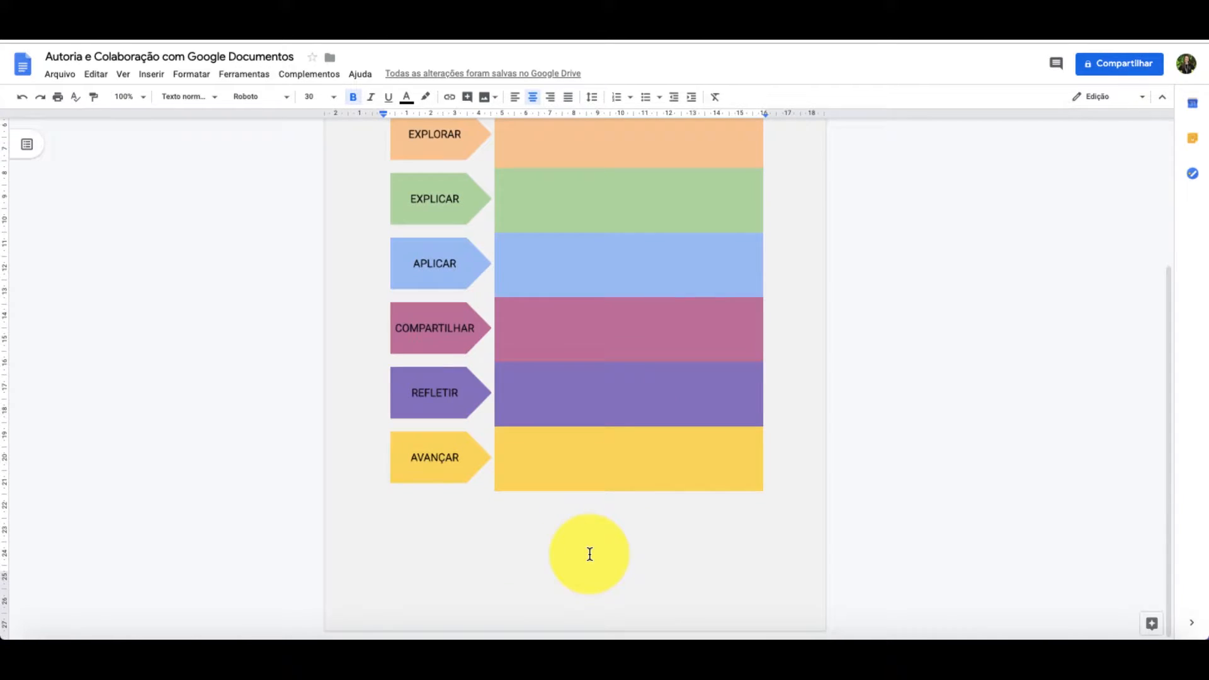
{"action": "left_click", "coordinate": [590, 554]}
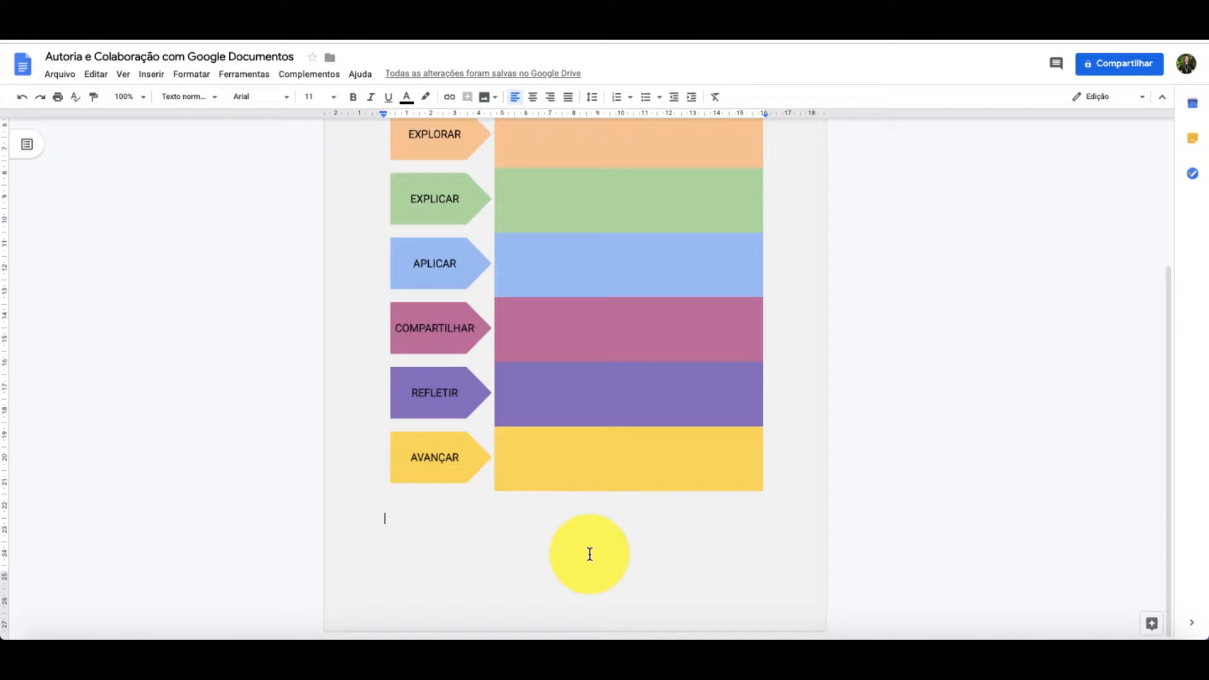
{"action": "key", "text": "Return"}
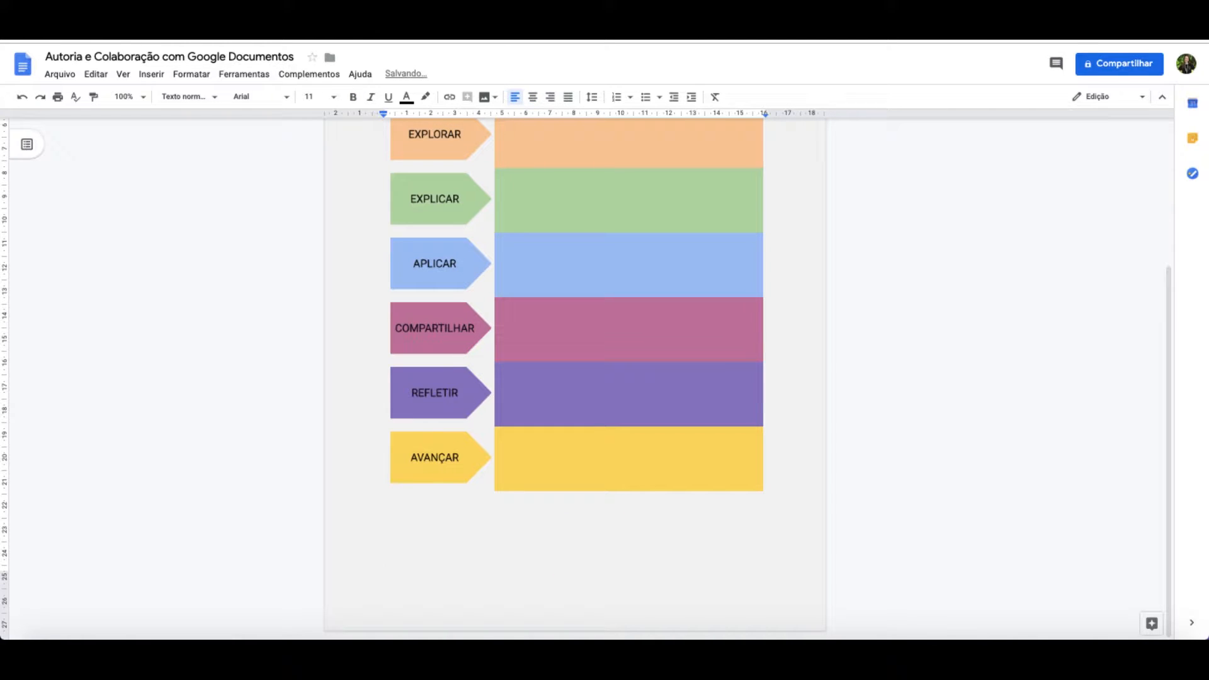
{"action": "key", "text": "Return"}
{"action": "key", "text": "Return"}
{"action": "key", "text": "Return"}
{"action": "key", "text": "Return"}
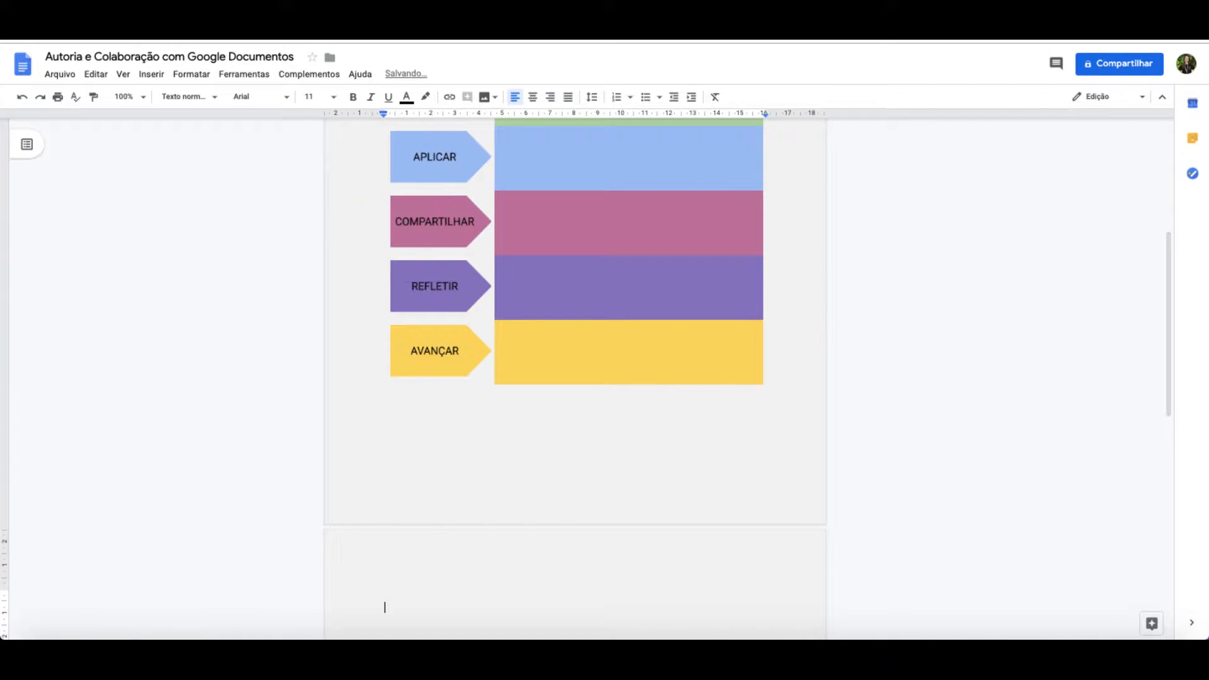
{"action": "type", "text": "TITULO"}
- Centre the "TITULO" heading and format it in Roboto at size 24
{"action": "key", "text": "shift+Up"}
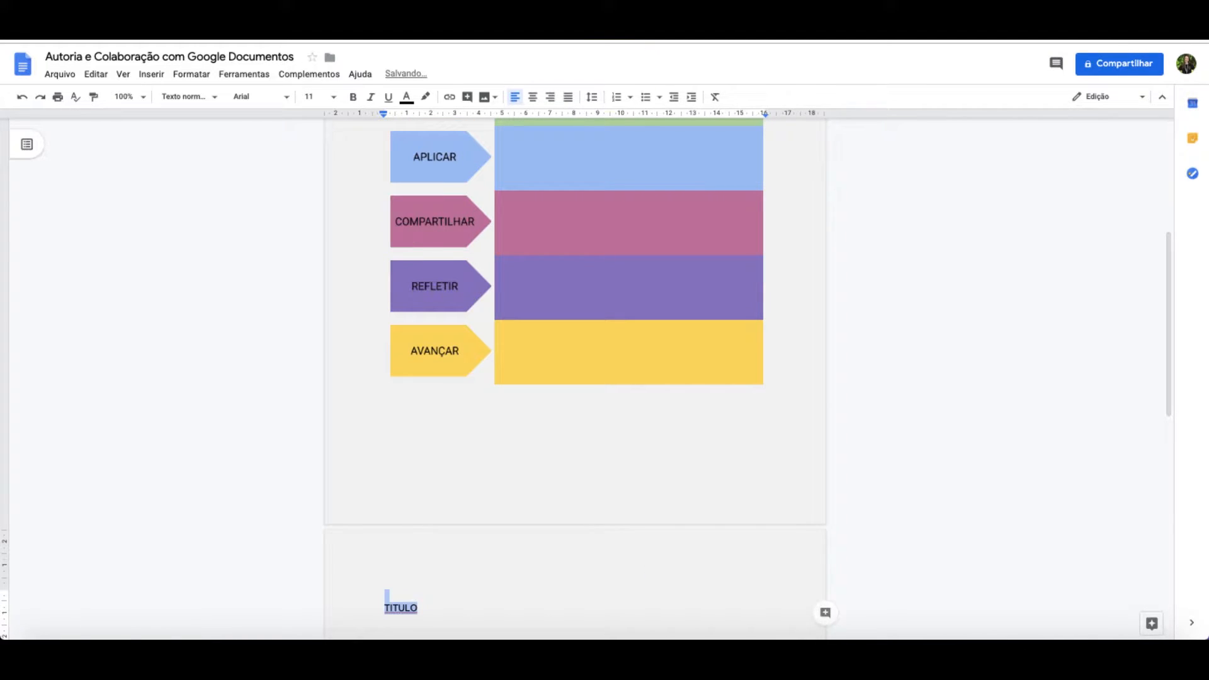
{"action": "left_click", "coordinate": [533, 97]}
{"action": "left_click", "coordinate": [407, 97]}
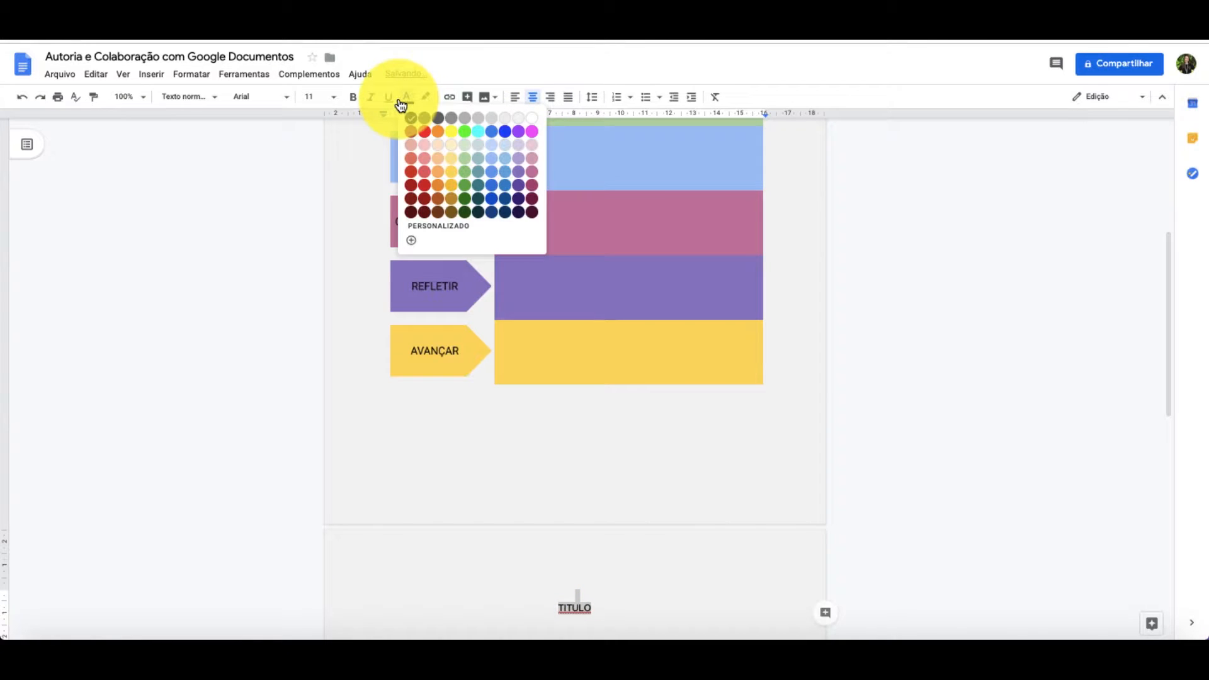
{"action": "left_click", "coordinate": [326, 97]}
{"action": "left_click", "coordinate": [318, 265]}
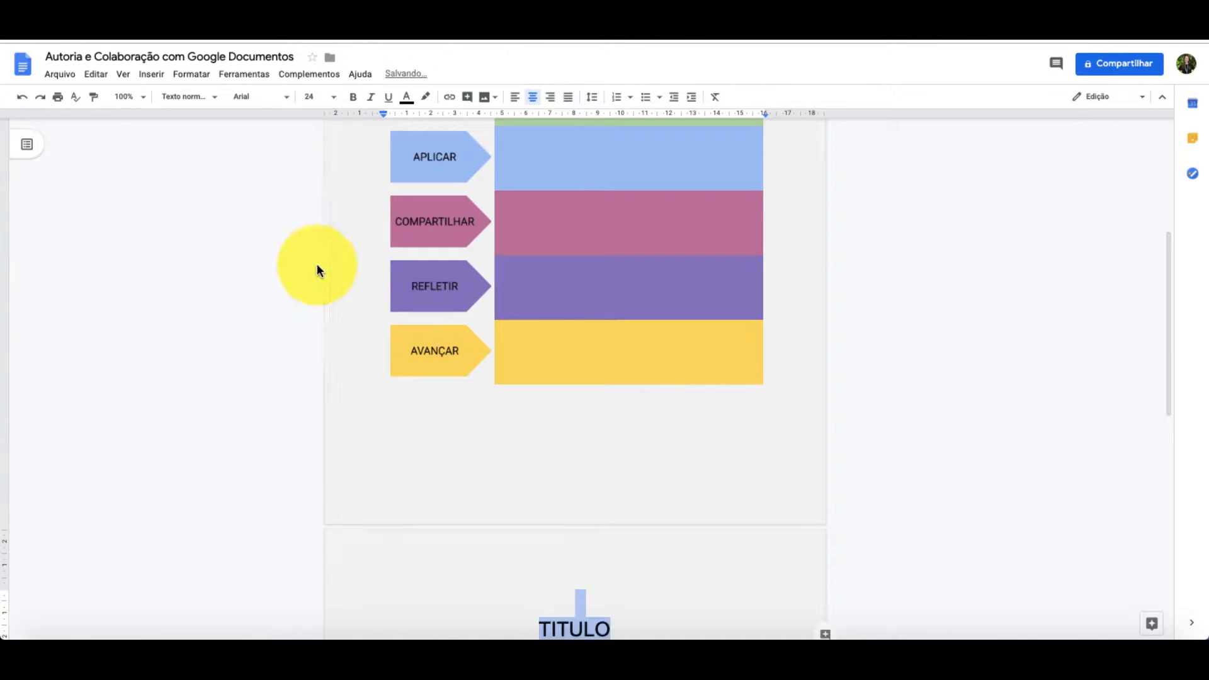
{"action": "left_click", "coordinate": [282, 98]}
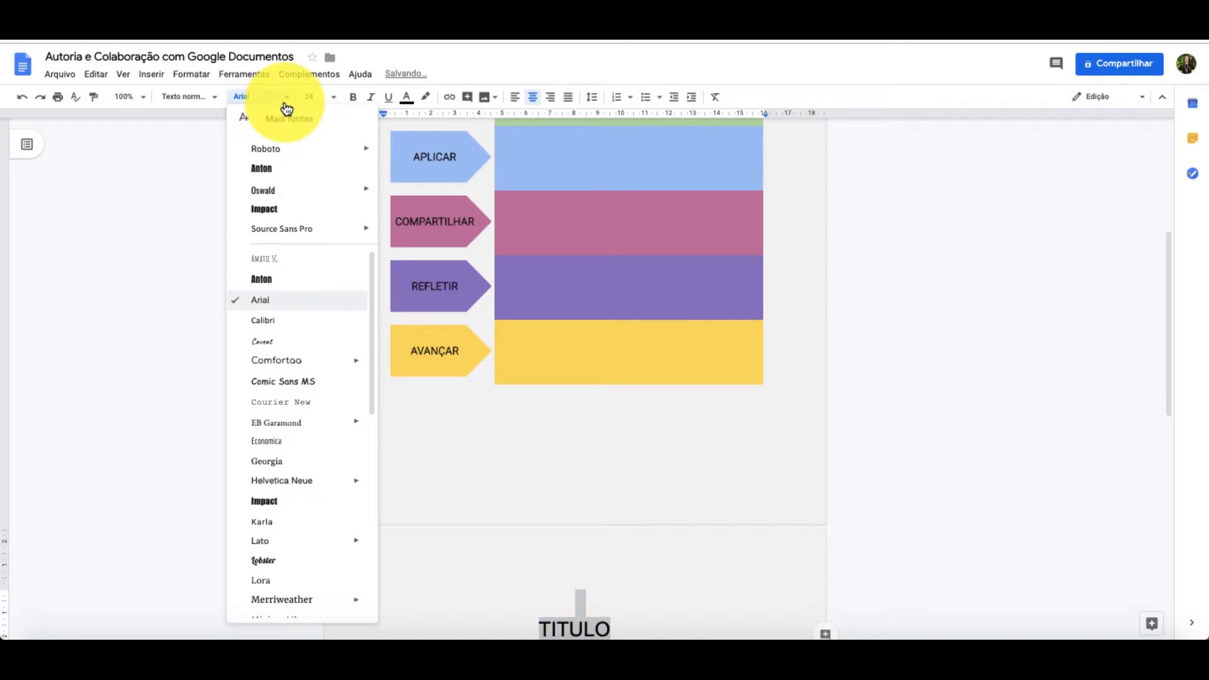
{"action": "left_click", "coordinate": [270, 149]}
- Correct the spelling of the new heading to "TÍTULO" with an accented Í
{"action": "scroll", "coordinate": [607, 391], "scroll_direction": "down", "scroll_amount": 2}
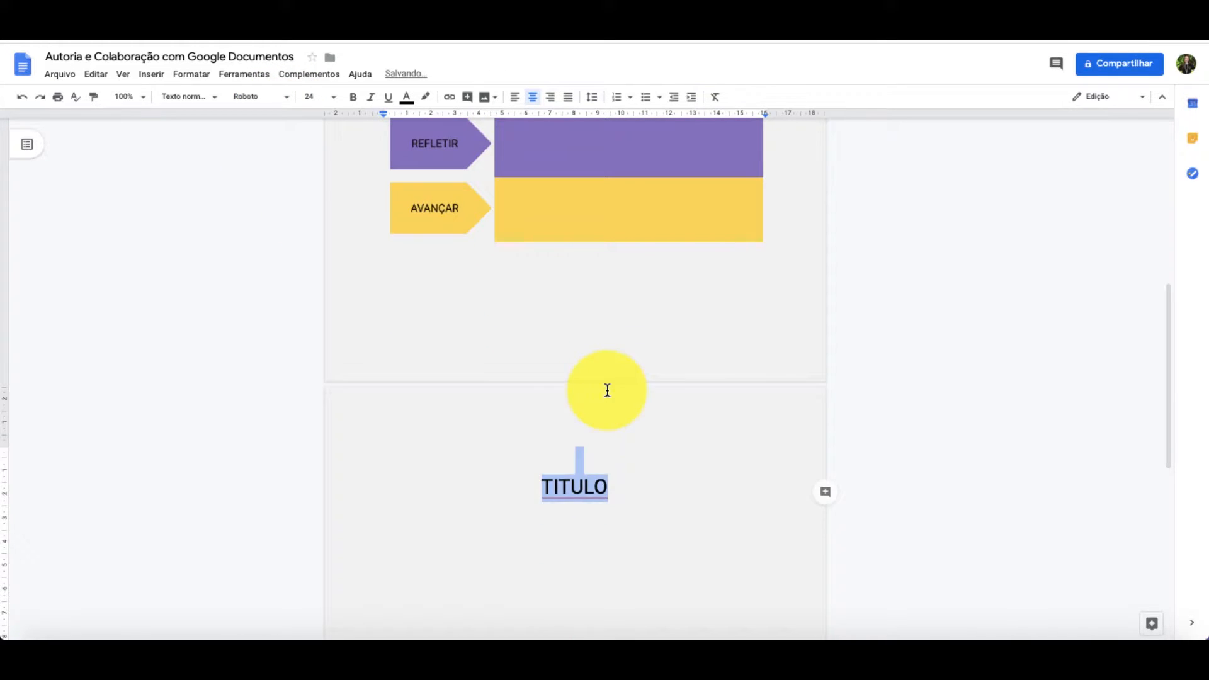
{"action": "left_click", "coordinate": [559, 486]}
{"action": "key", "text": "BackSpace"}
{"action": "type", "text": "´I"}
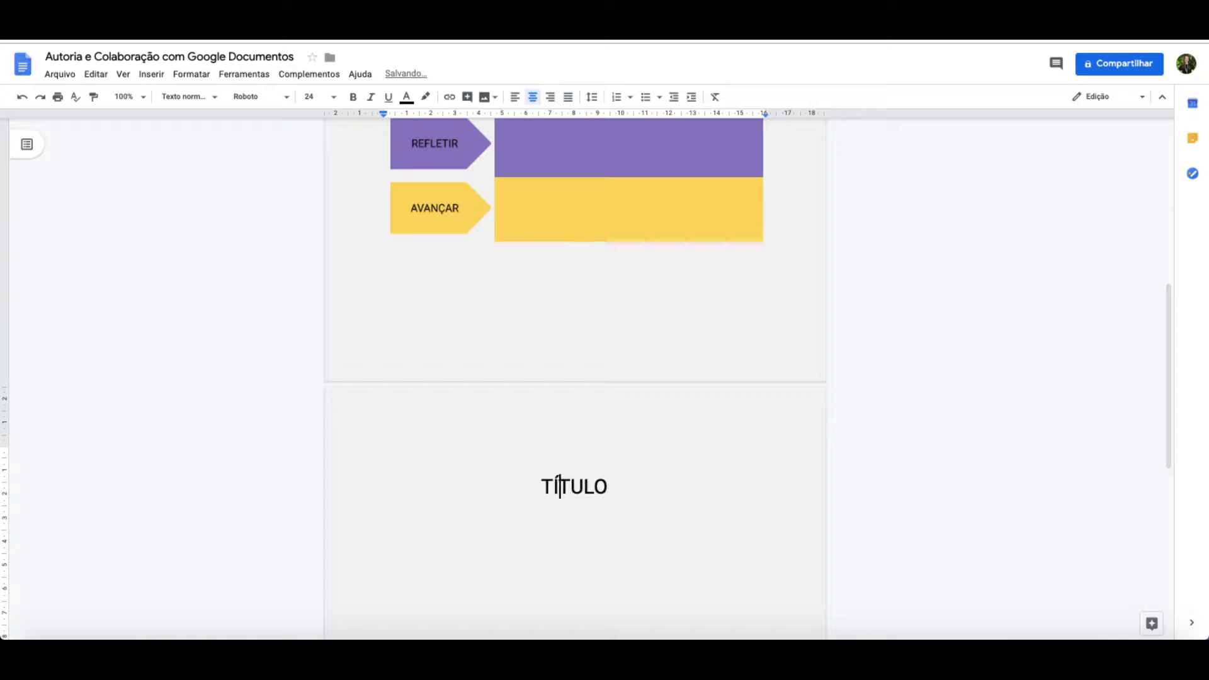
- Insert a table with two columns and three rows on a new line below the "TÍTULO" heading
{"action": "left_click", "coordinate": [618, 486]}
{"action": "key", "text": "Return"}
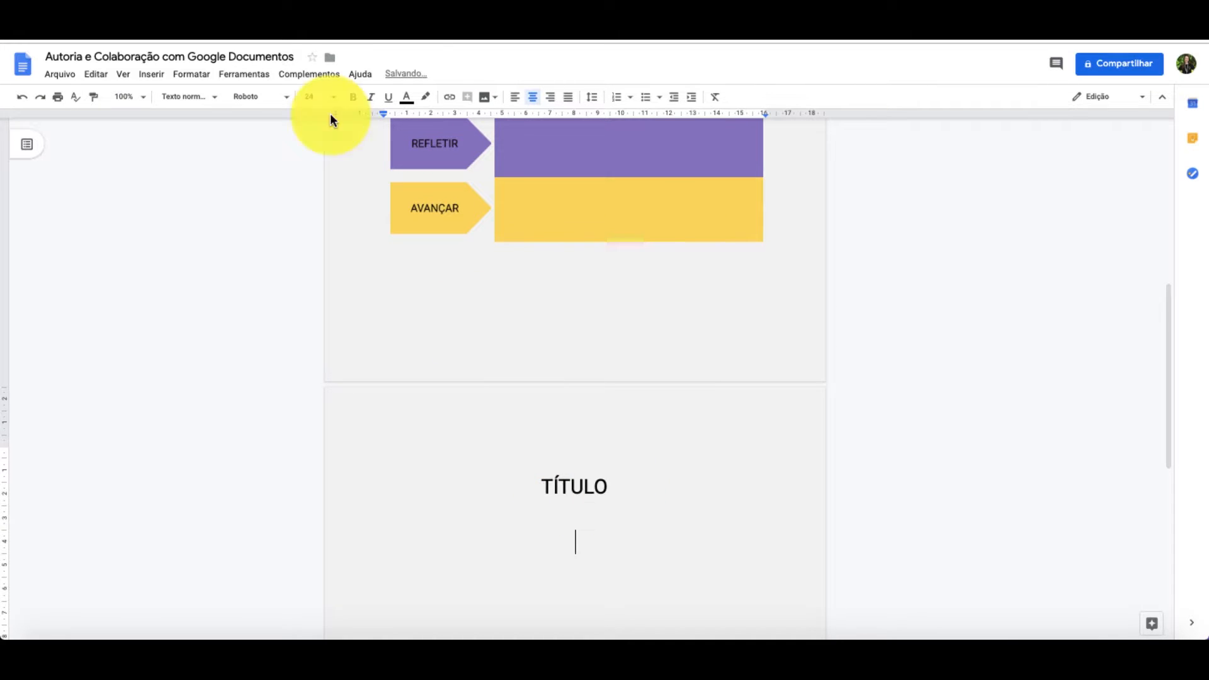
{"action": "left_click", "coordinate": [149, 74]}
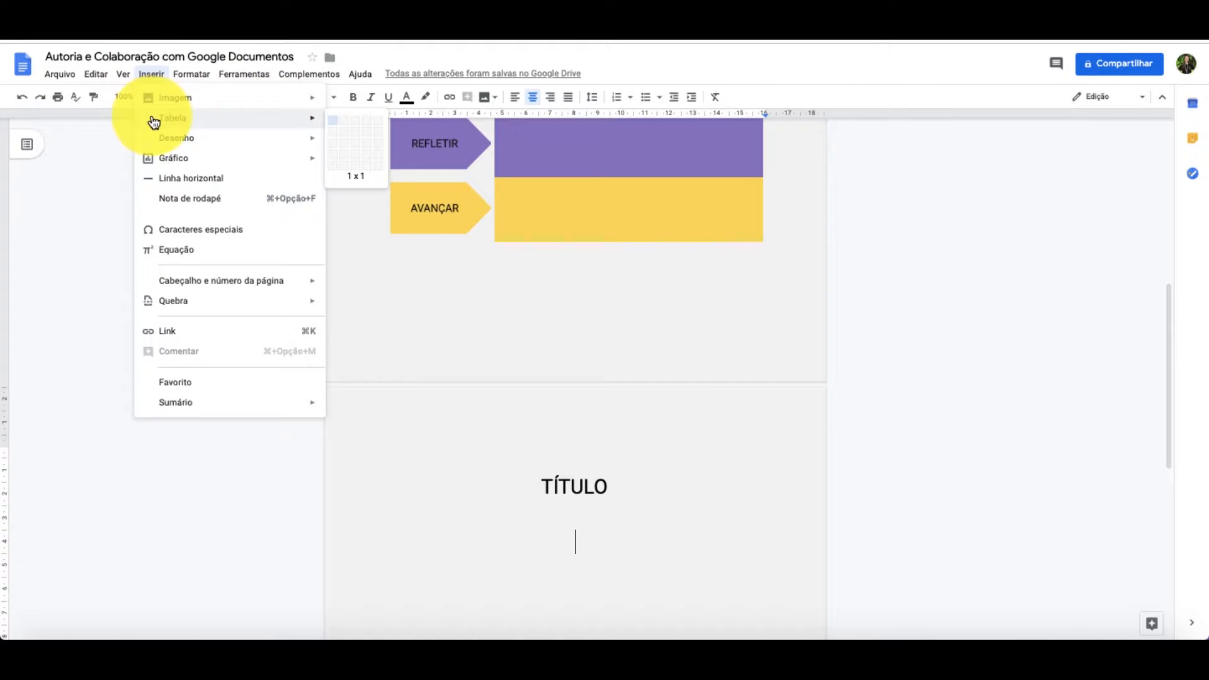
{"action": "mouse_move", "coordinate": [315, 118]}
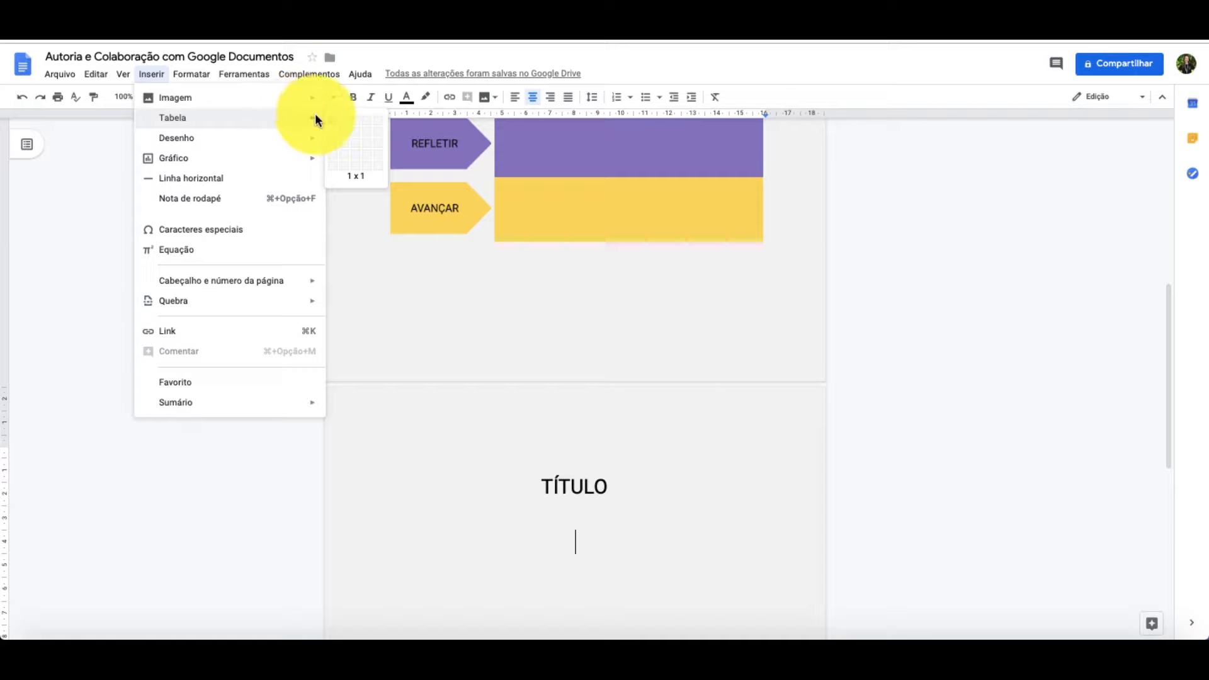
{"action": "left_click", "coordinate": [346, 145]}
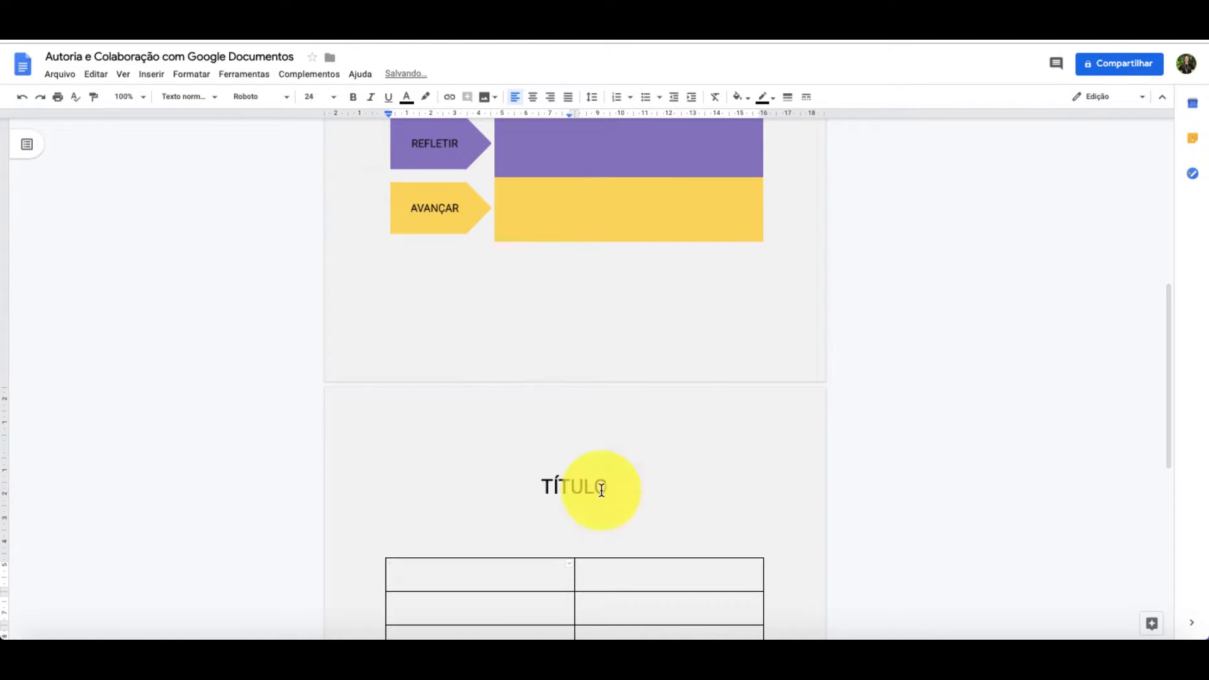
- Narrow the new table's first column to about 3.5 cm, leaving the second column wider
{"action": "scroll", "coordinate": [591, 487], "scroll_direction": "down", "scroll_amount": 2}
{"action": "left_click", "coordinate": [601, 464]}
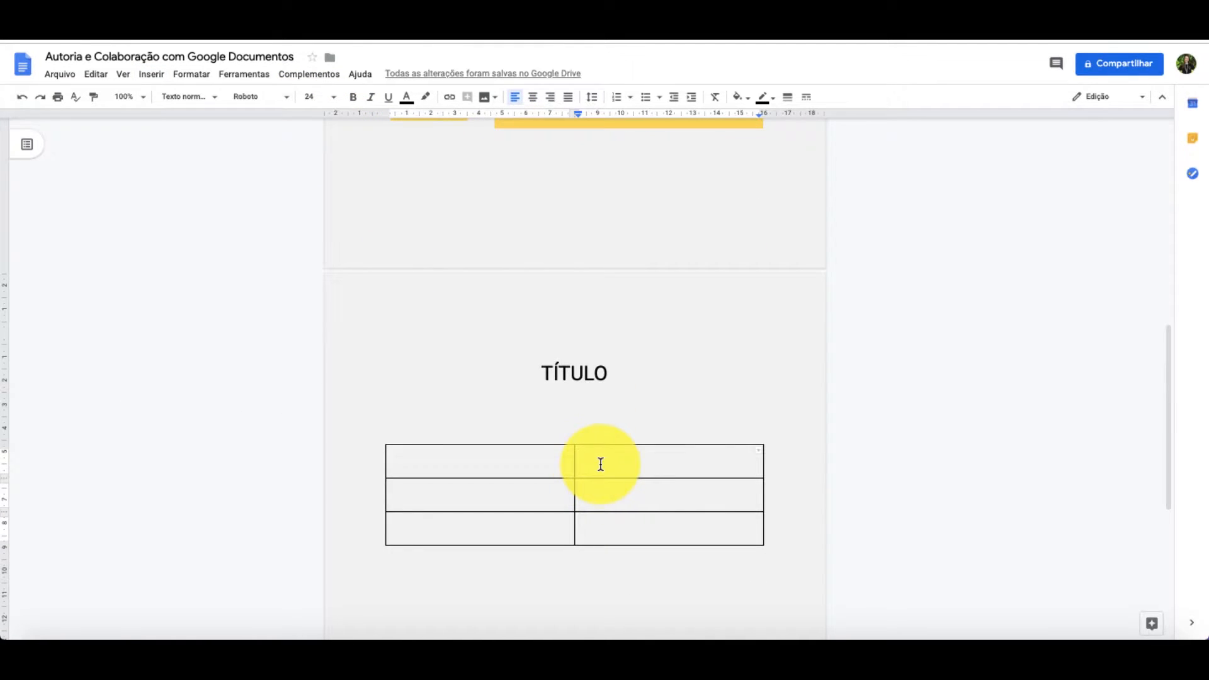
{"action": "left_click_drag", "start_coordinate": [573, 459], "coordinate": [469, 469]}
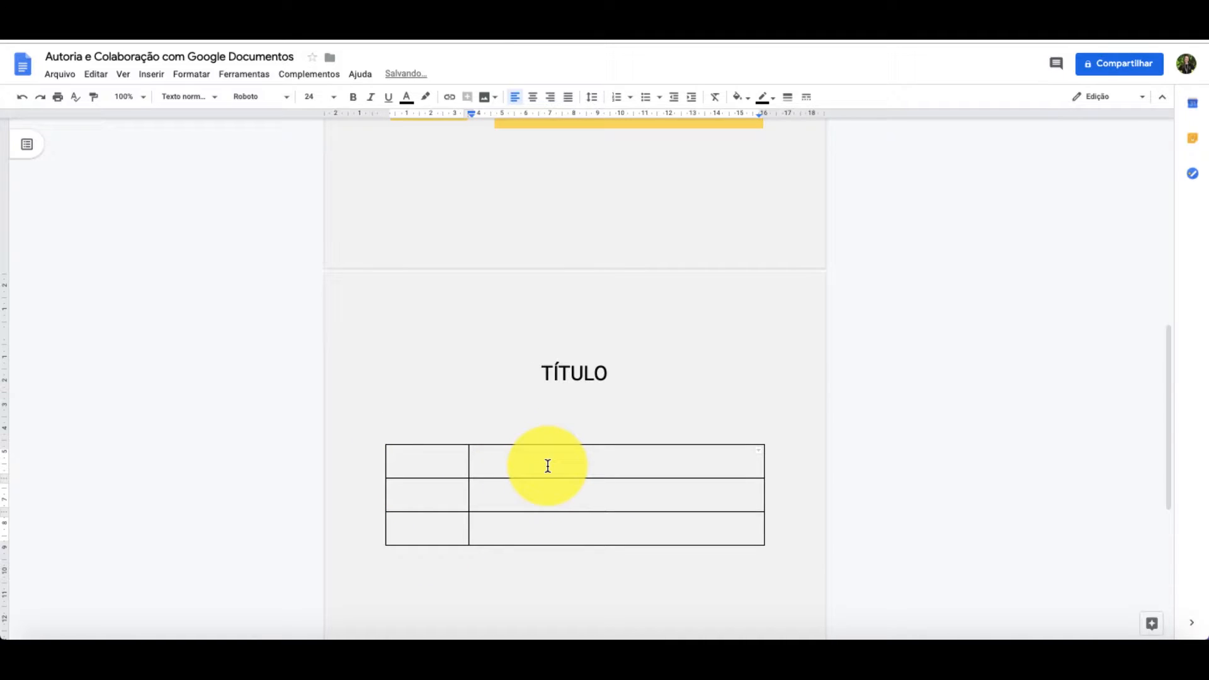
{"action": "key", "text": "Return"}
{"action": "key", "text": "Return"}
{"action": "key", "text": "Return"}
{"action": "key", "text": "BackSpace"}
{"action": "key", "text": "BackSpace"}
{"action": "key", "text": "BackSpace"}
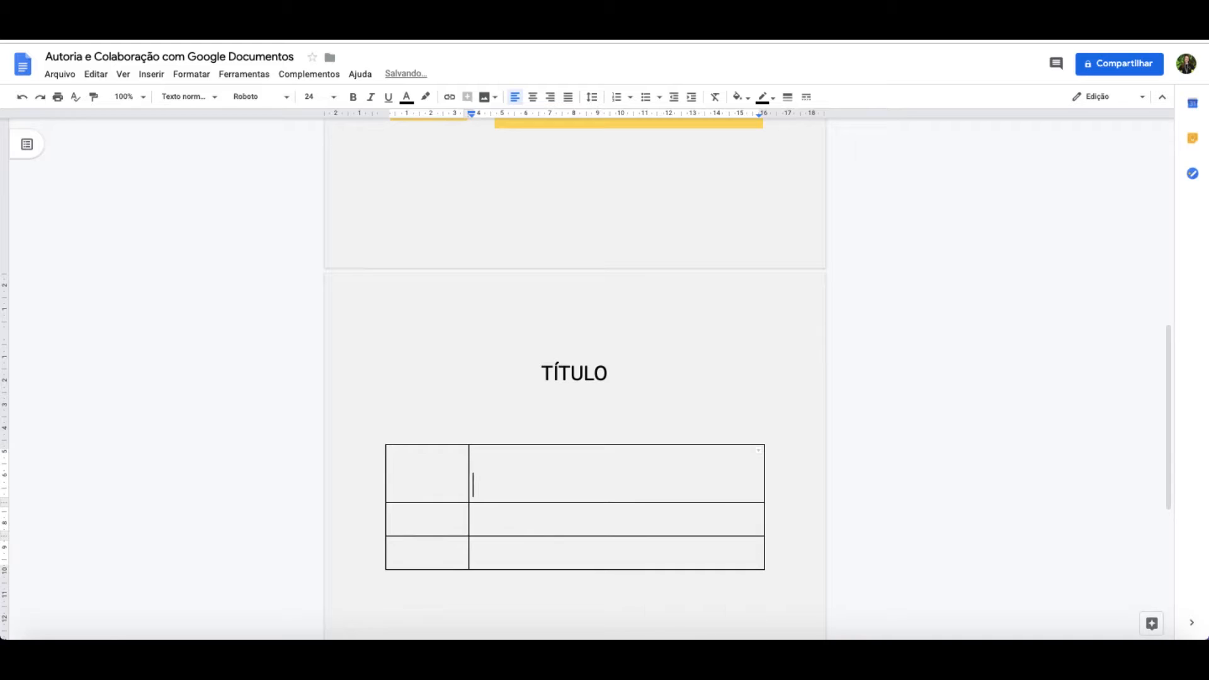
- Set the font size of all cells in the new table to 14
{"action": "left_click_drag", "start_coordinate": [440, 453], "coordinate": [579, 558]}
{"action": "left_click", "coordinate": [317, 98]}
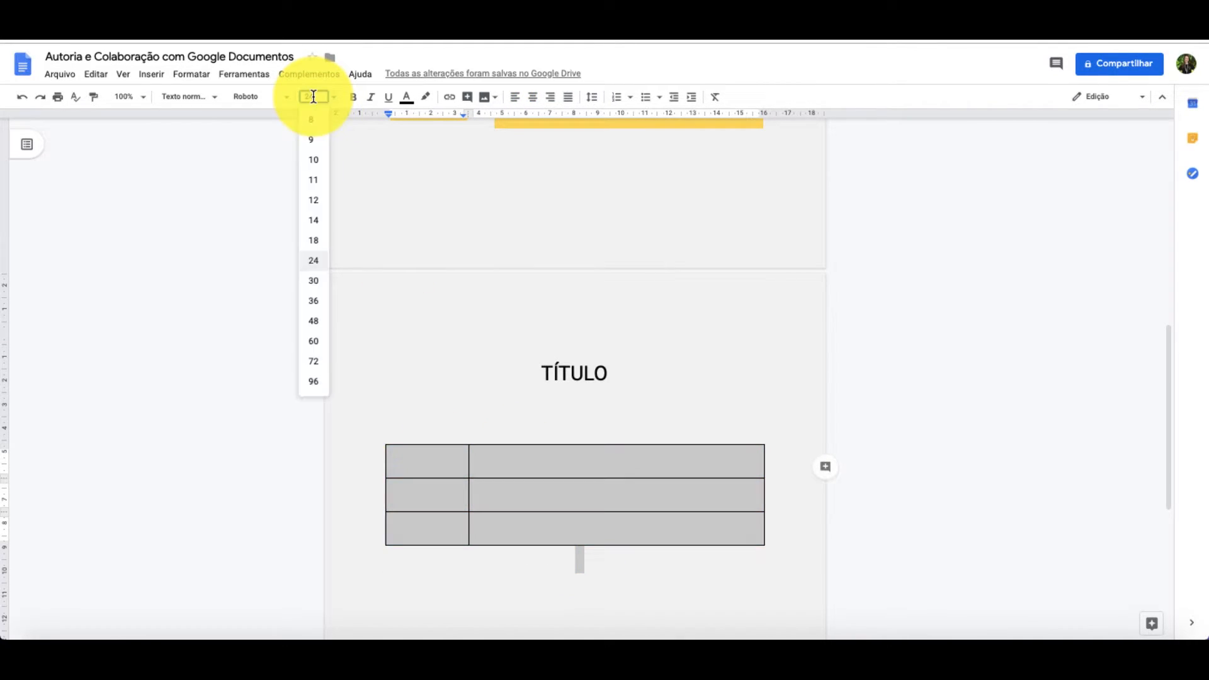
{"action": "left_click", "coordinate": [317, 222]}
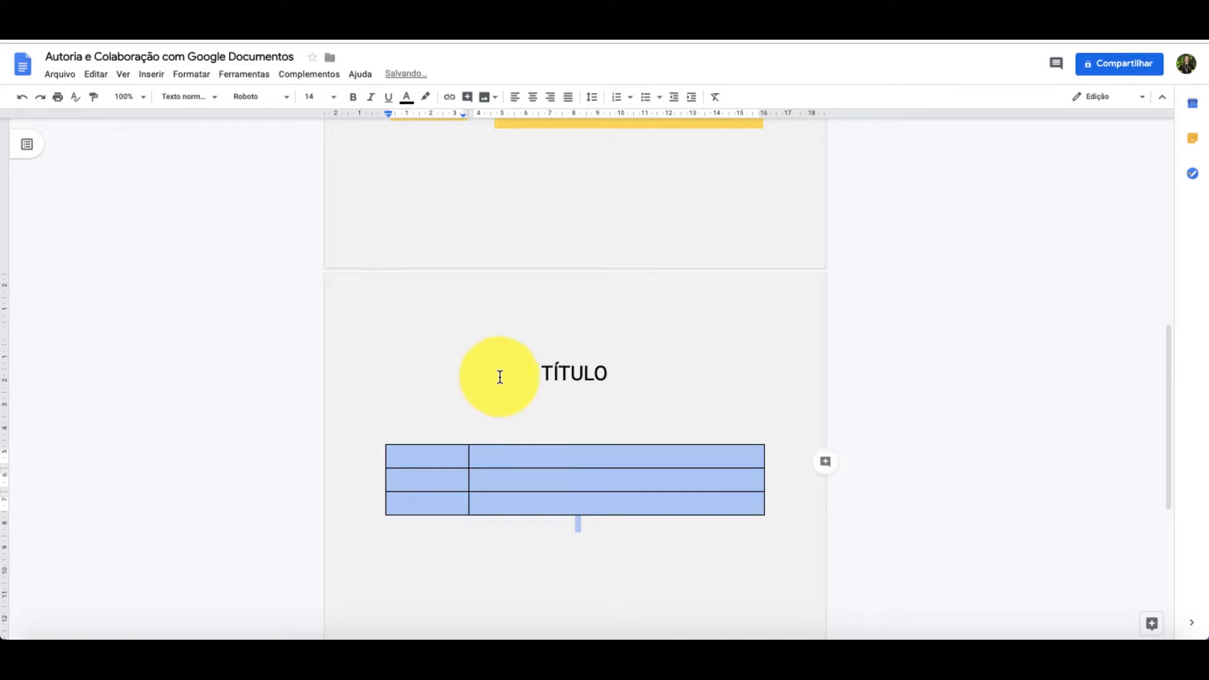
- Fill the wide cell of the new table's first row with light red and enter "TEXTO" in it
{"action": "left_click", "coordinate": [558, 457]}
{"action": "left_click", "coordinate": [559, 458]}
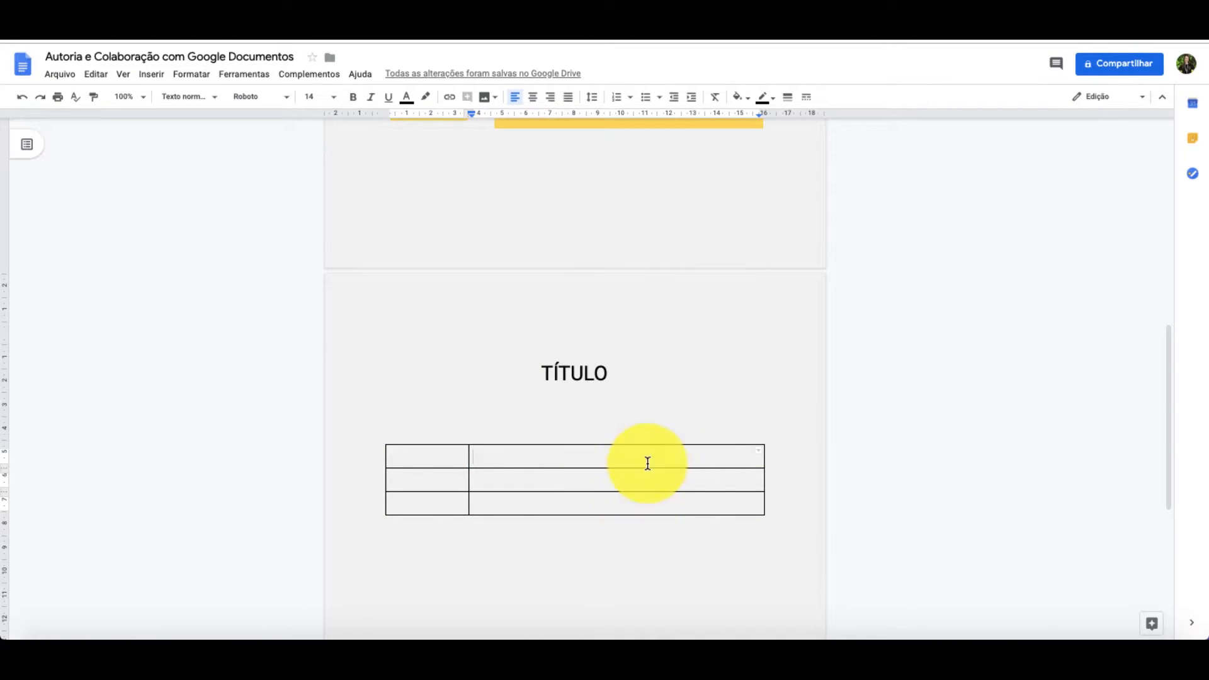
{"action": "left_click", "coordinate": [750, 104]}
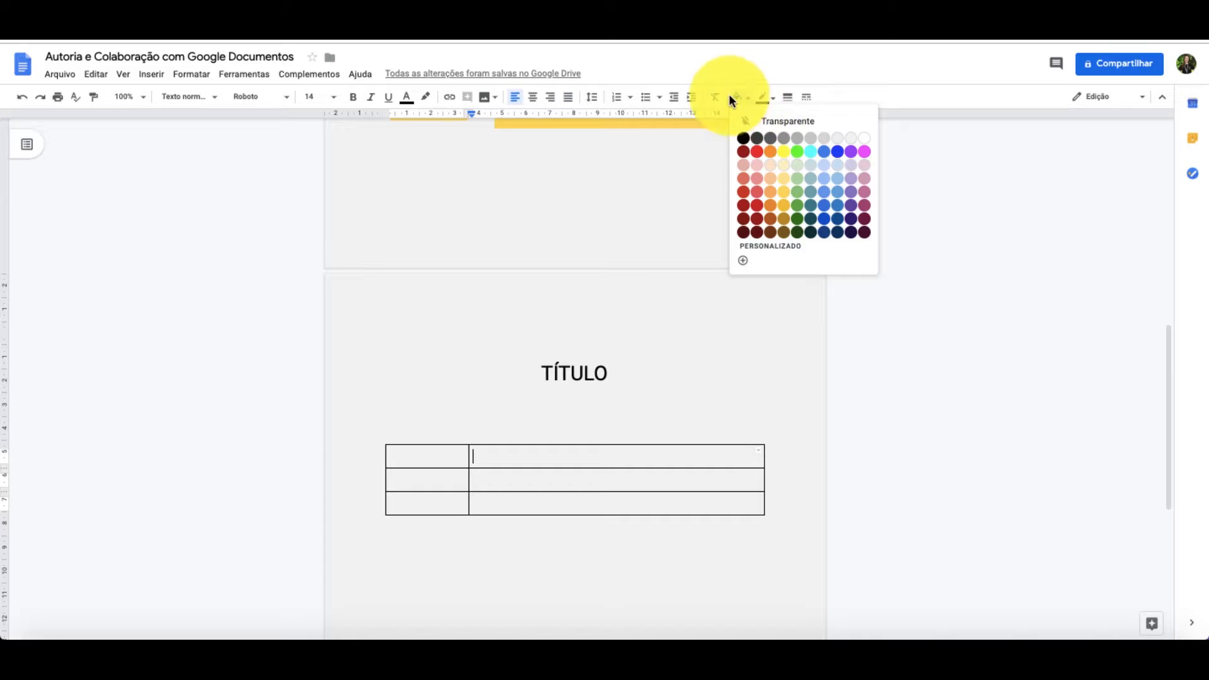
{"action": "left_click", "coordinate": [759, 178]}
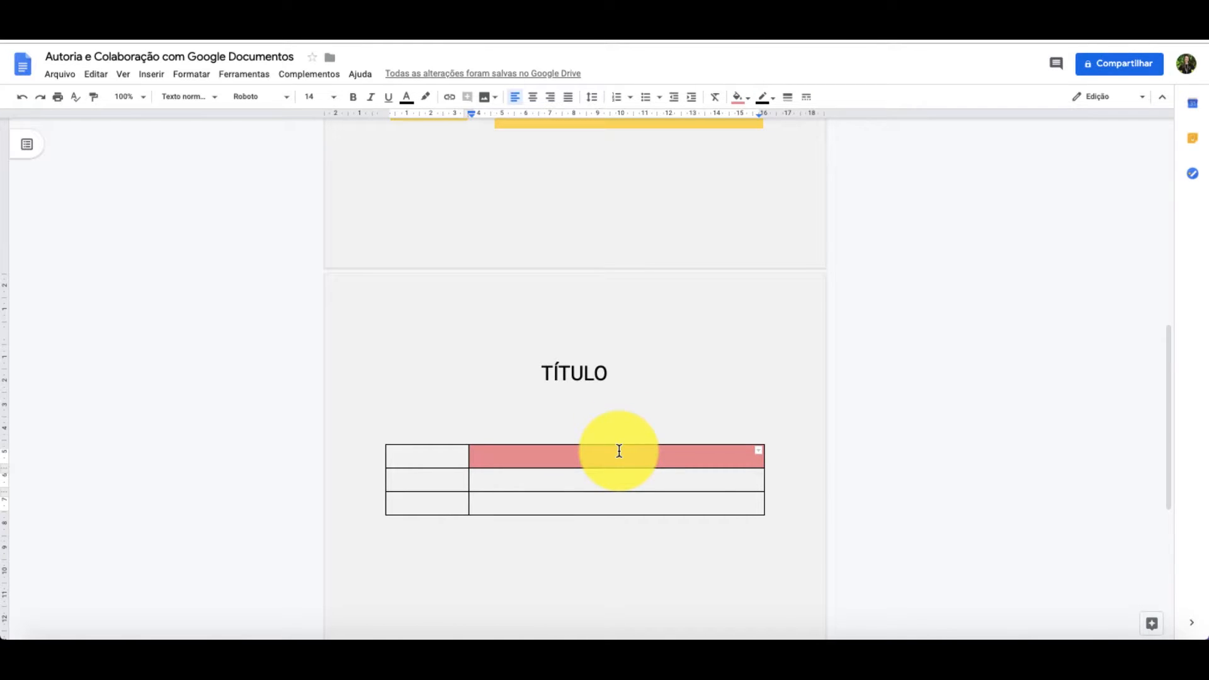
{"action": "type", "text": "TEXTO"}
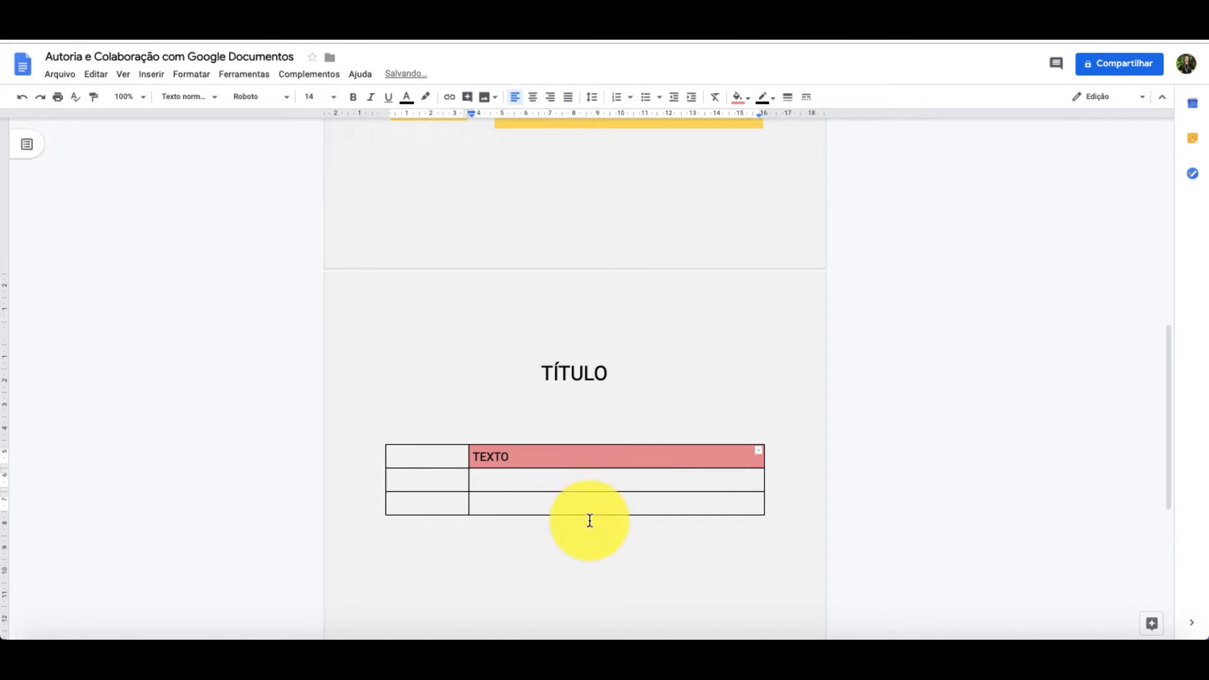
- Fill the wide cell of the table's second row with light orange and that of the third row with light green
{"action": "left_click", "coordinate": [588, 485]}
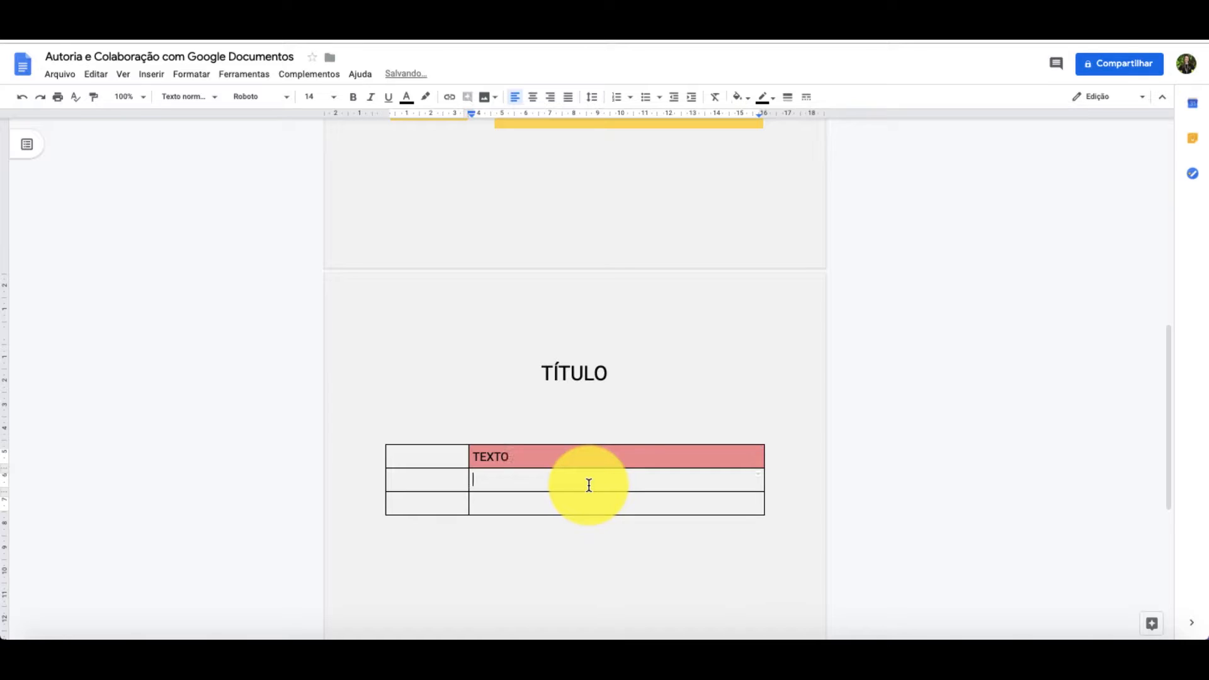
{"action": "left_click", "coordinate": [743, 98]}
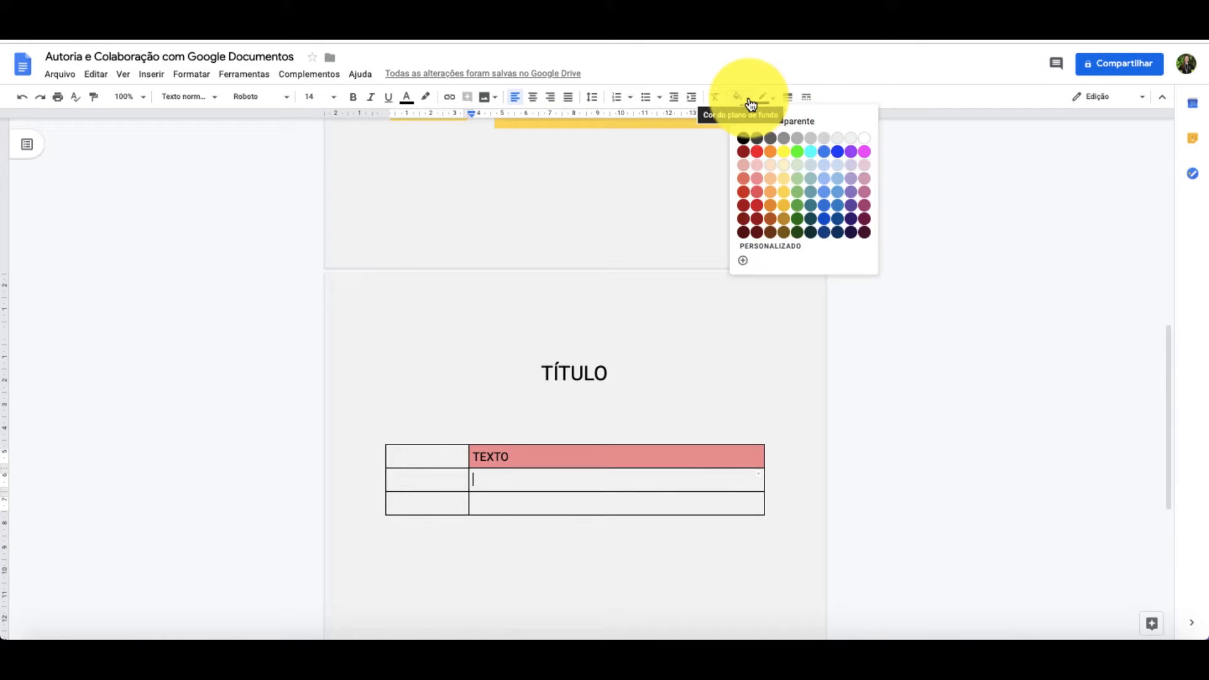
{"action": "left_click", "coordinate": [771, 178]}
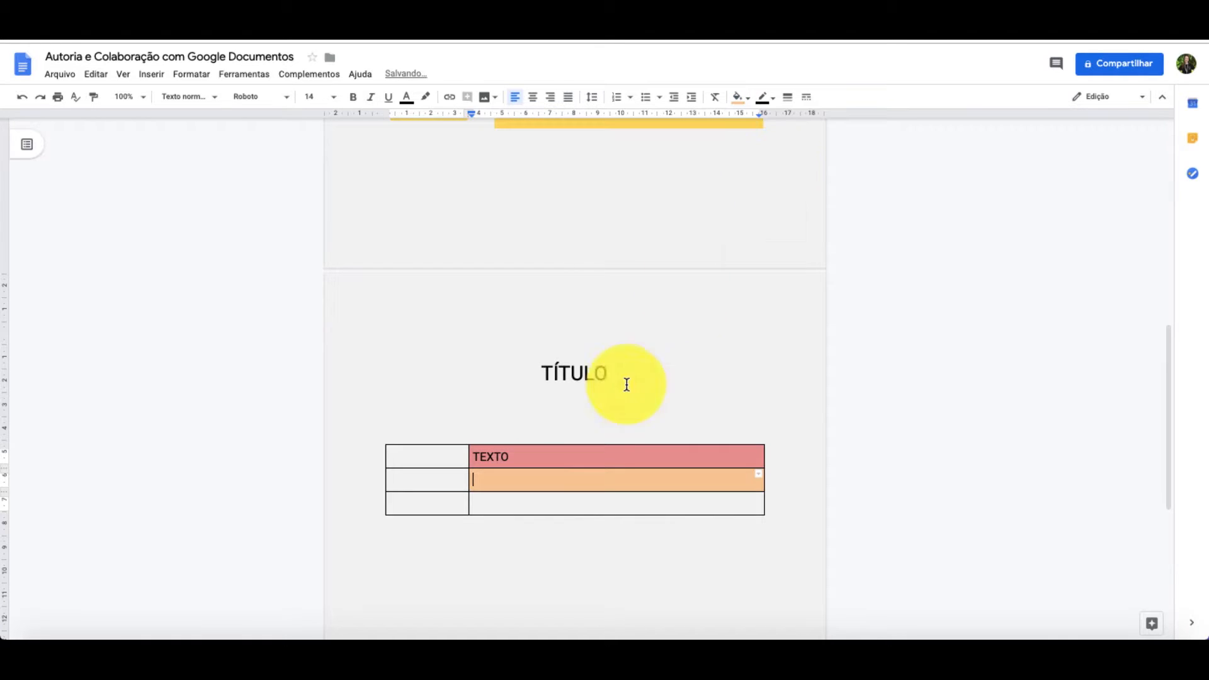
{"action": "left_click", "coordinate": [580, 503]}
{"action": "left_click", "coordinate": [751, 100]}
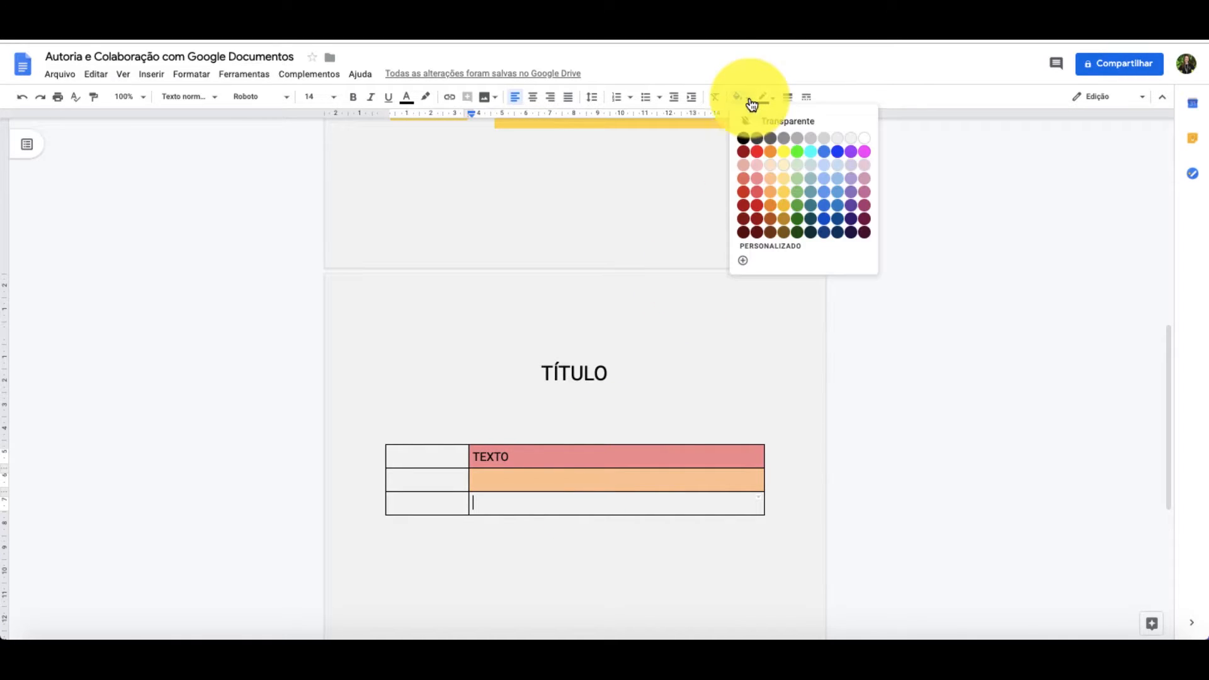
{"action": "left_click", "coordinate": [800, 177]}
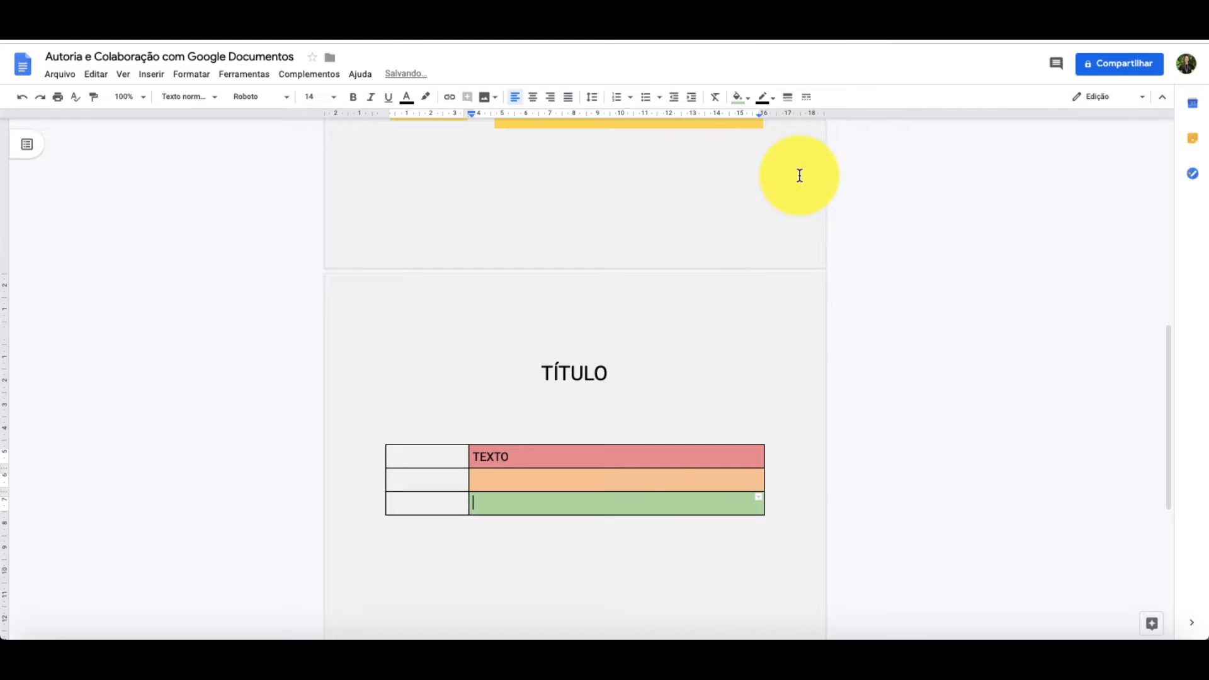
{"action": "left_click", "coordinate": [633, 567]}
- Add an empty line in the orange, green and red cells to make all three table rows taller
{"action": "left_click", "coordinate": [519, 480]}
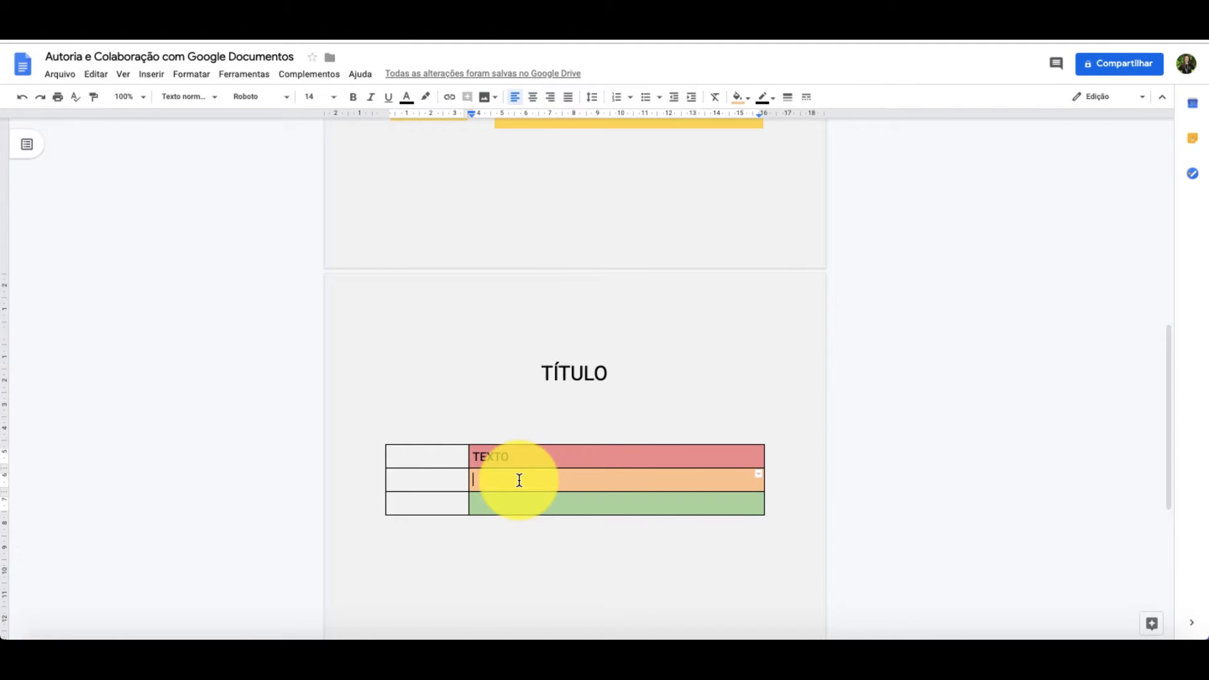
{"action": "key", "text": "Return"}
{"action": "left_click", "coordinate": [510, 516]}
{"action": "key", "text": "Return"}
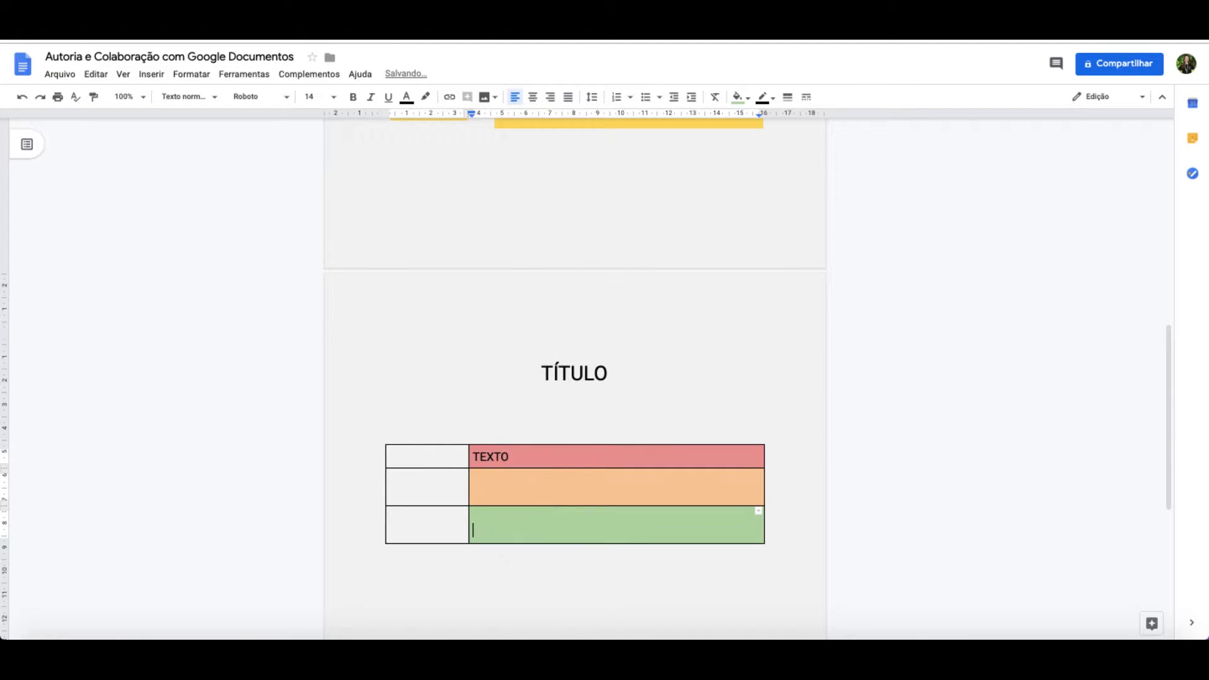
{"action": "left_click", "coordinate": [513, 463]}
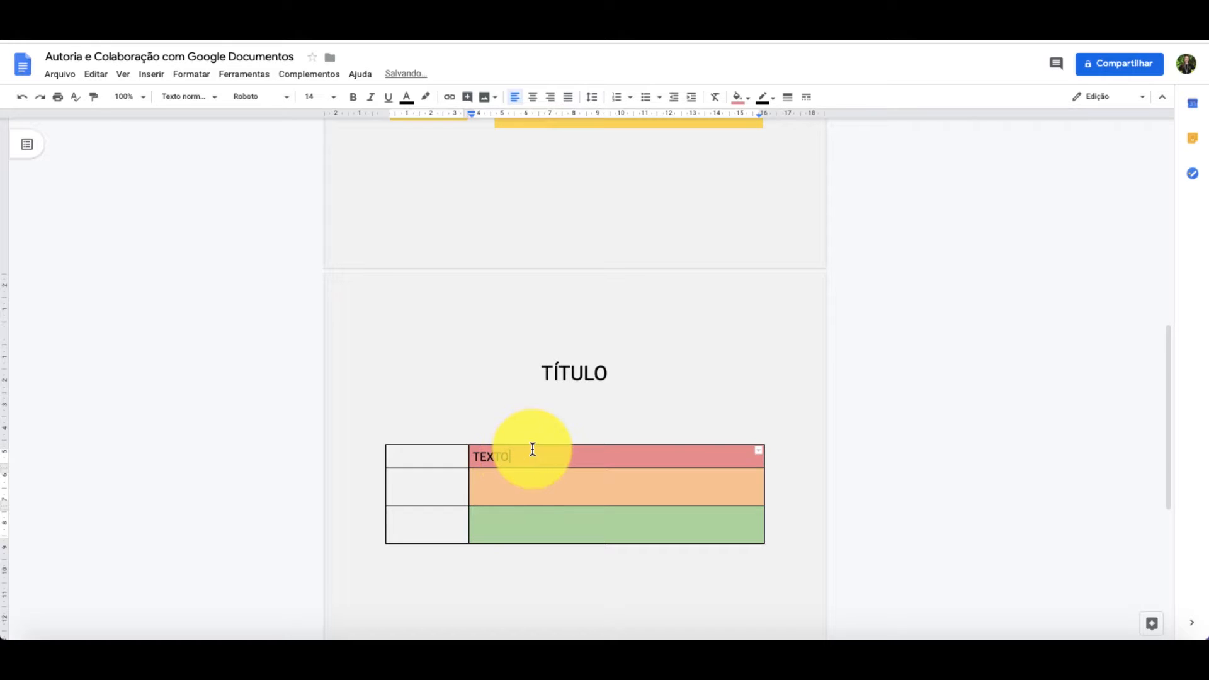
{"action": "key", "text": "Return"}
- Start a new drawing in the first row's narrow cell and draw a chevron arrow about 7 cm wide and 3 cm high
{"action": "left_click", "coordinate": [425, 476]}
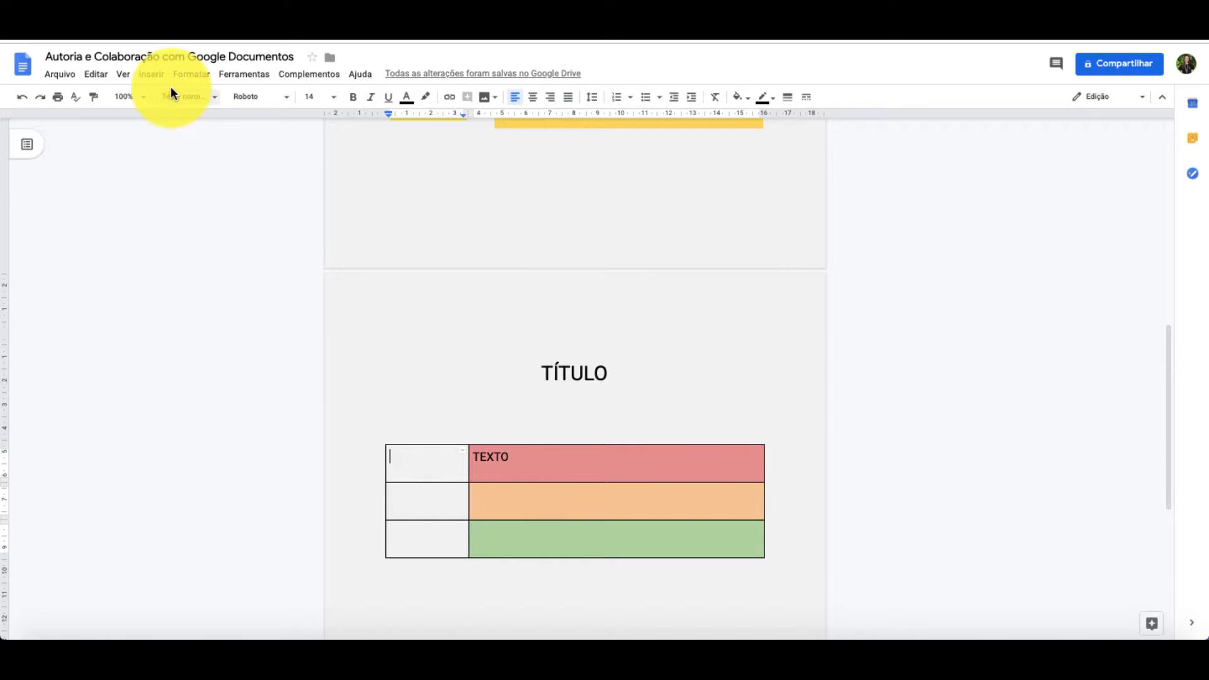
{"action": "left_click", "coordinate": [153, 75]}
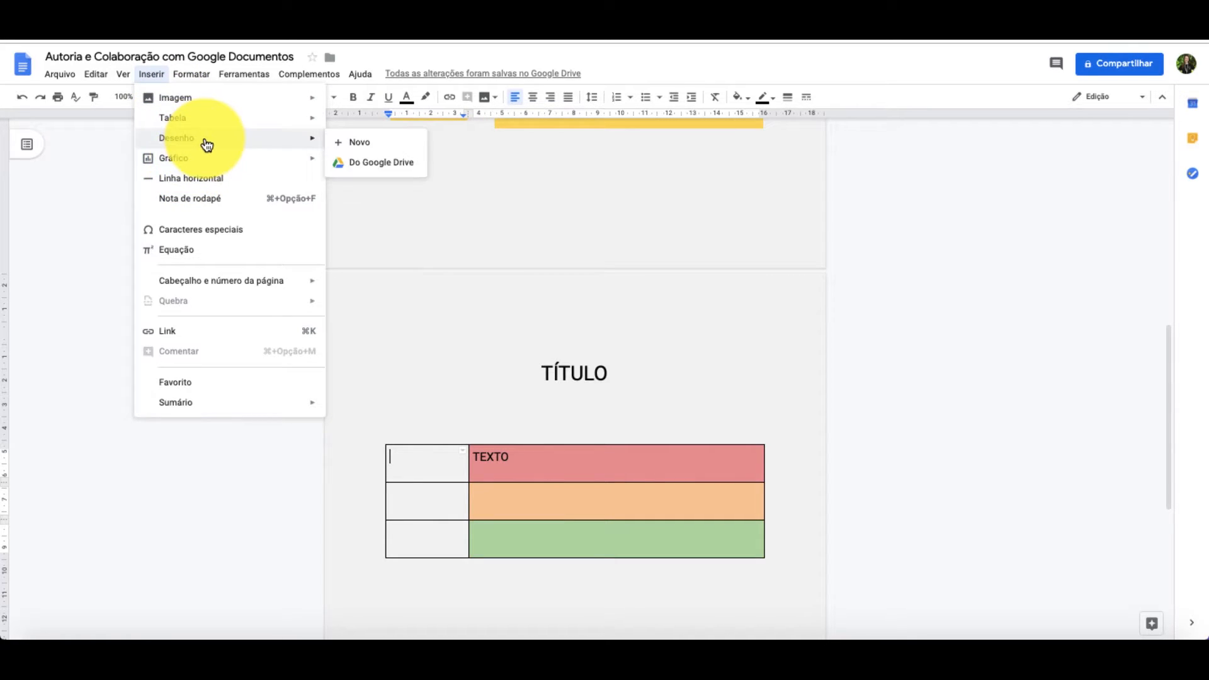
{"action": "left_click", "coordinate": [356, 150]}
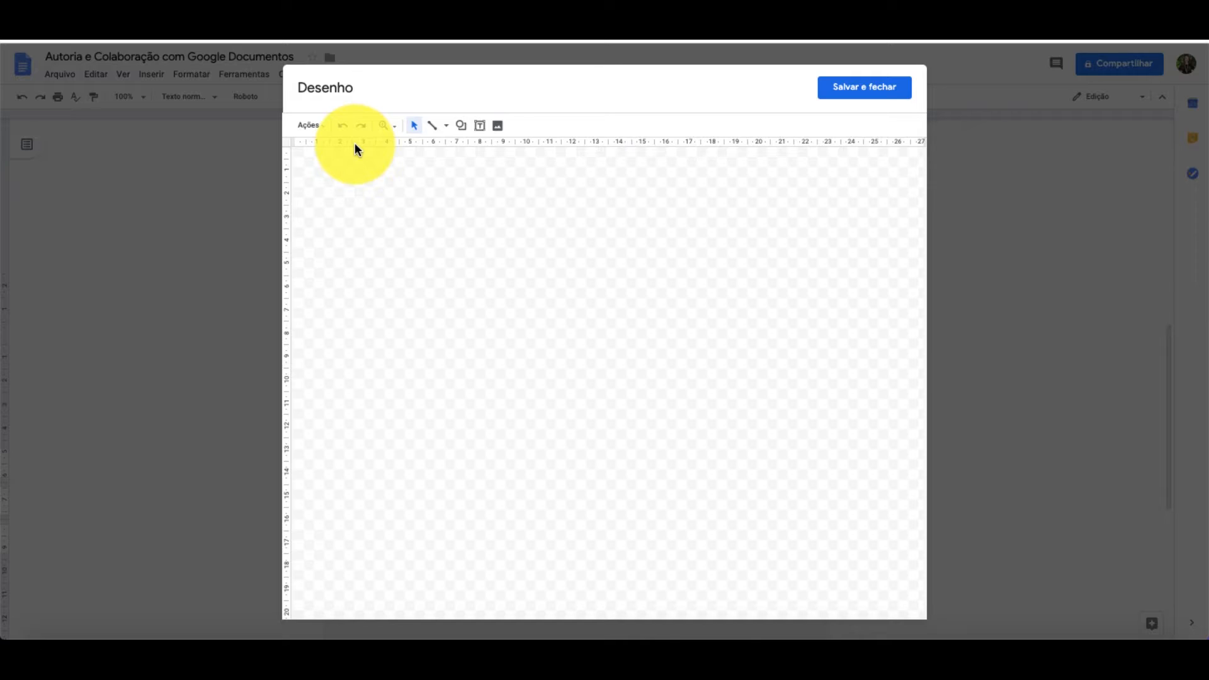
{"action": "left_click", "coordinate": [460, 126]}
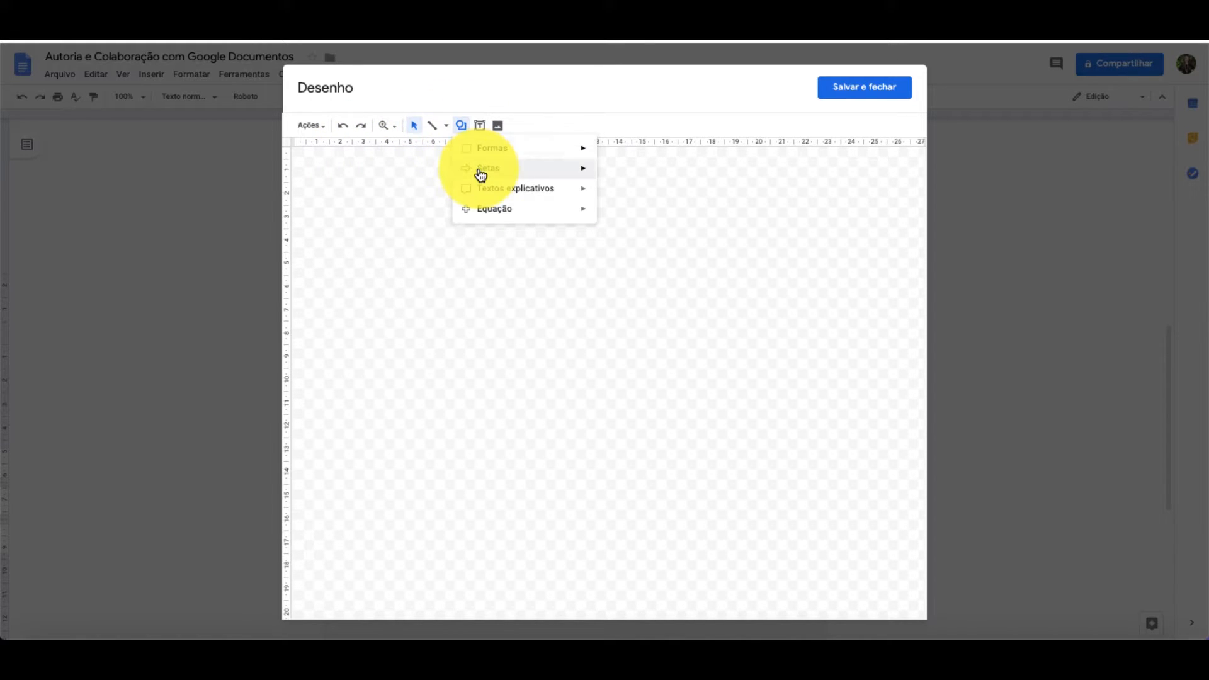
{"action": "mouse_move", "coordinate": [482, 175]}
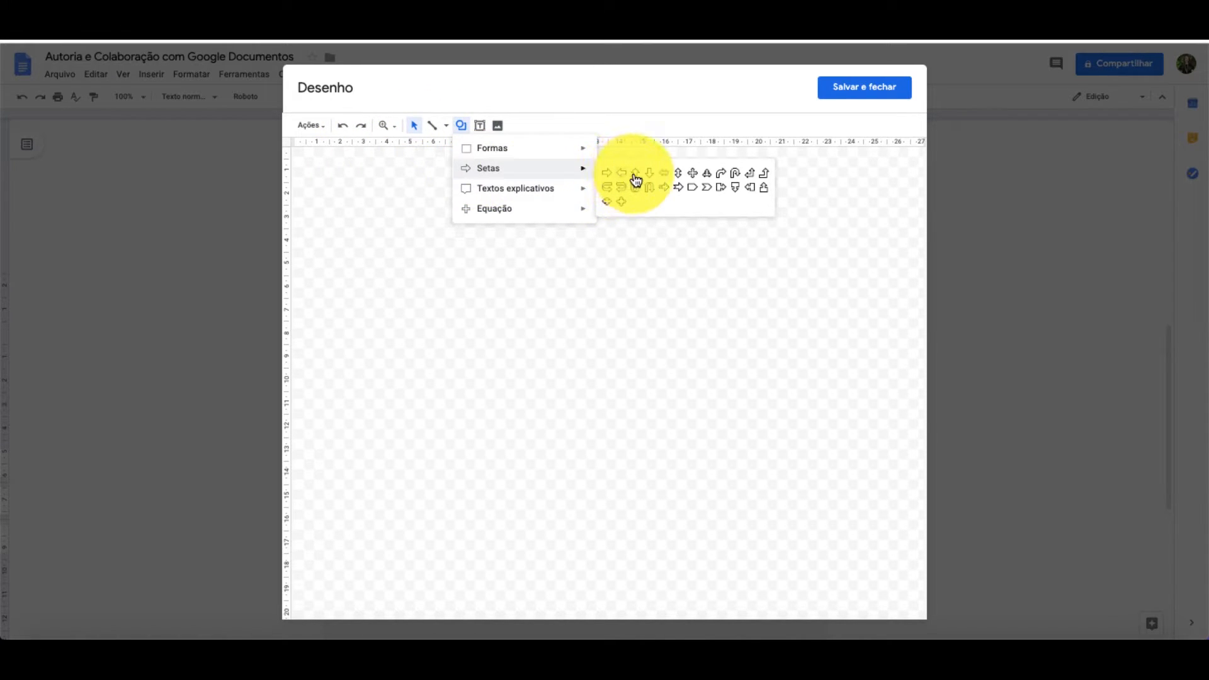
{"action": "left_click", "coordinate": [703, 189]}
{"action": "left_click_drag", "start_coordinate": [418, 216], "coordinate": [584, 284]}
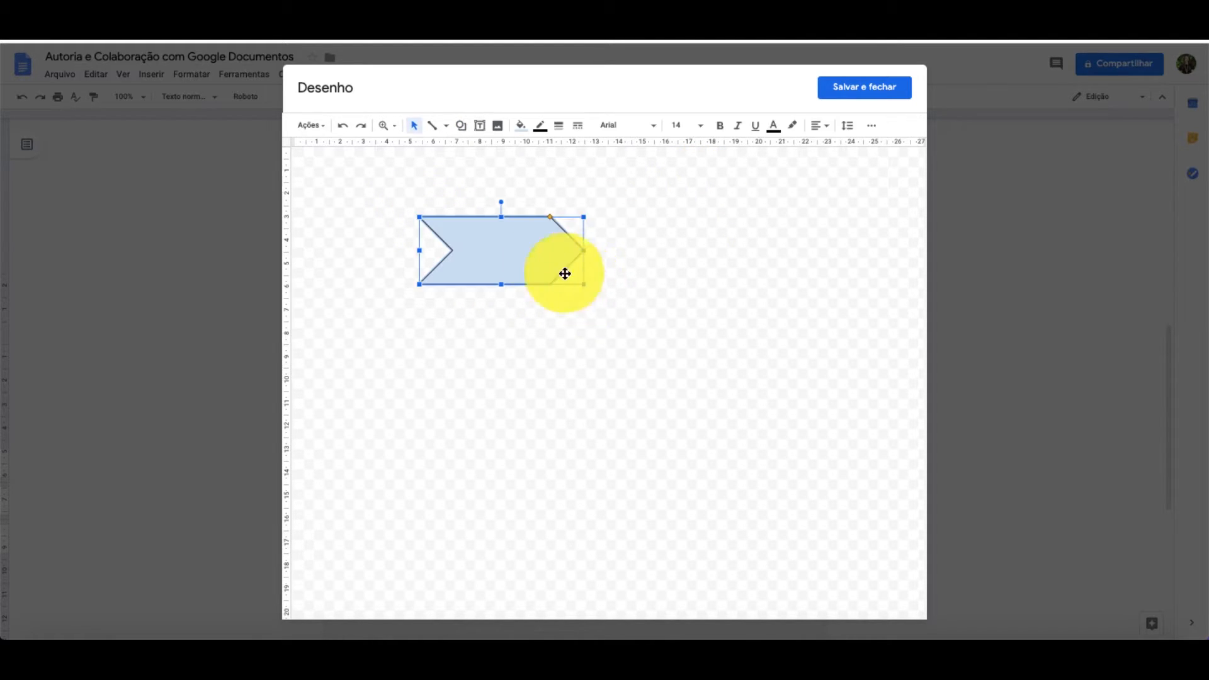
- Fill the chevron arrow with light red and enter "START" inside it
{"action": "left_click", "coordinate": [522, 126]}
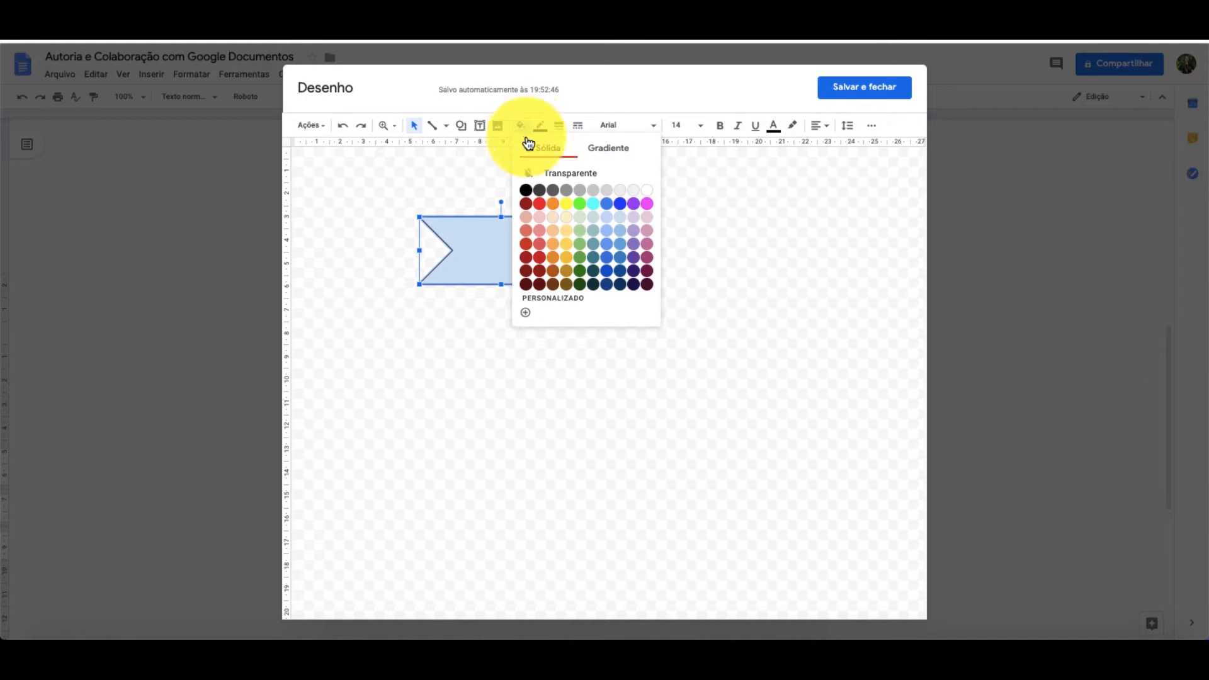
{"action": "left_click", "coordinate": [539, 230]}
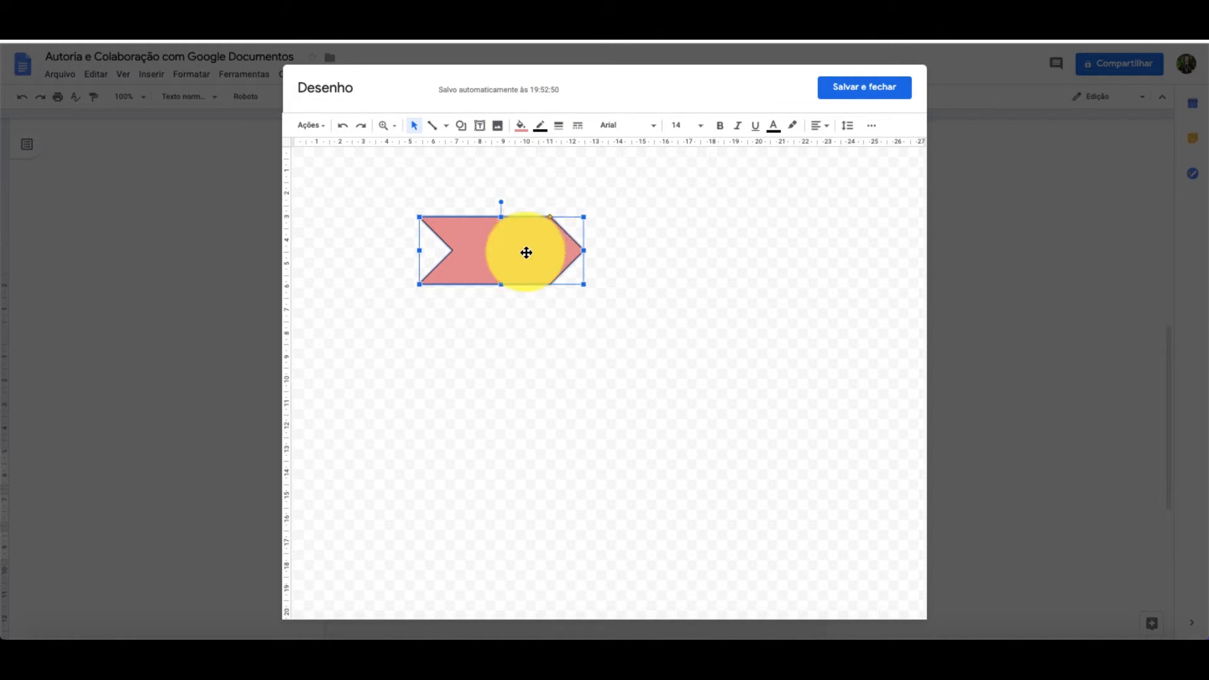
{"action": "double_click", "coordinate": [525, 253]}
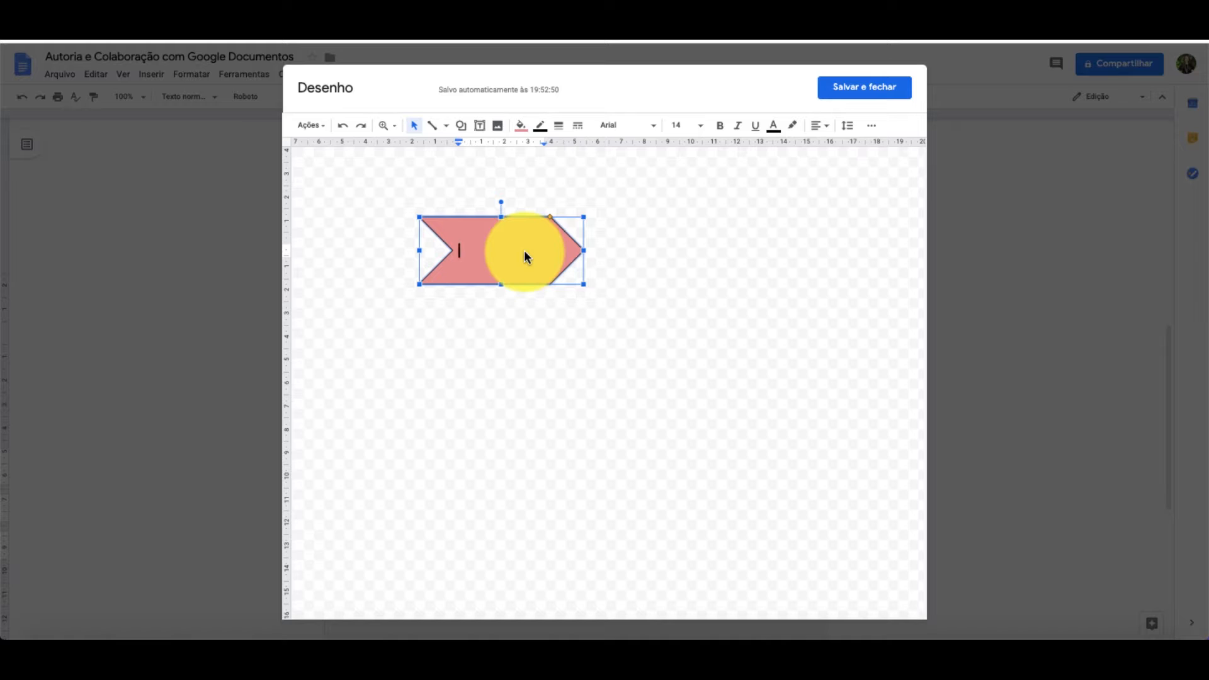
{"action": "type", "text": "START"}
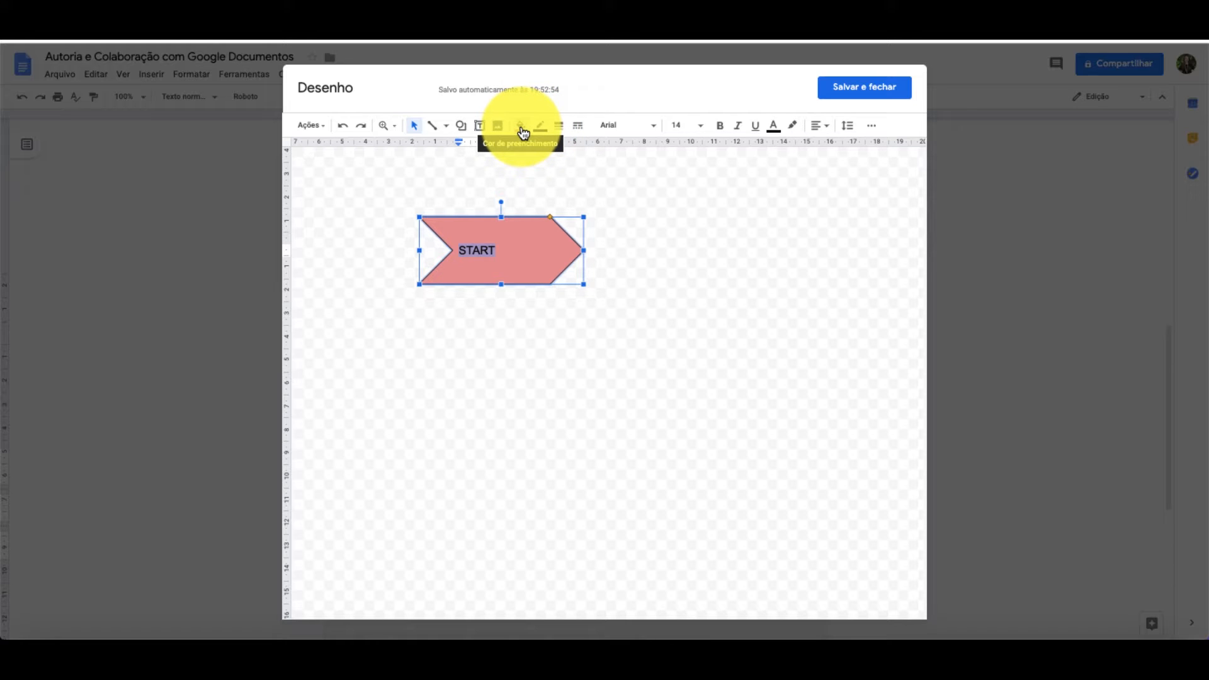
- Format the arrow's "START" text as centred Roboto, size 18, and save the drawing into the table cell
{"action": "left_click", "coordinate": [614, 125]}
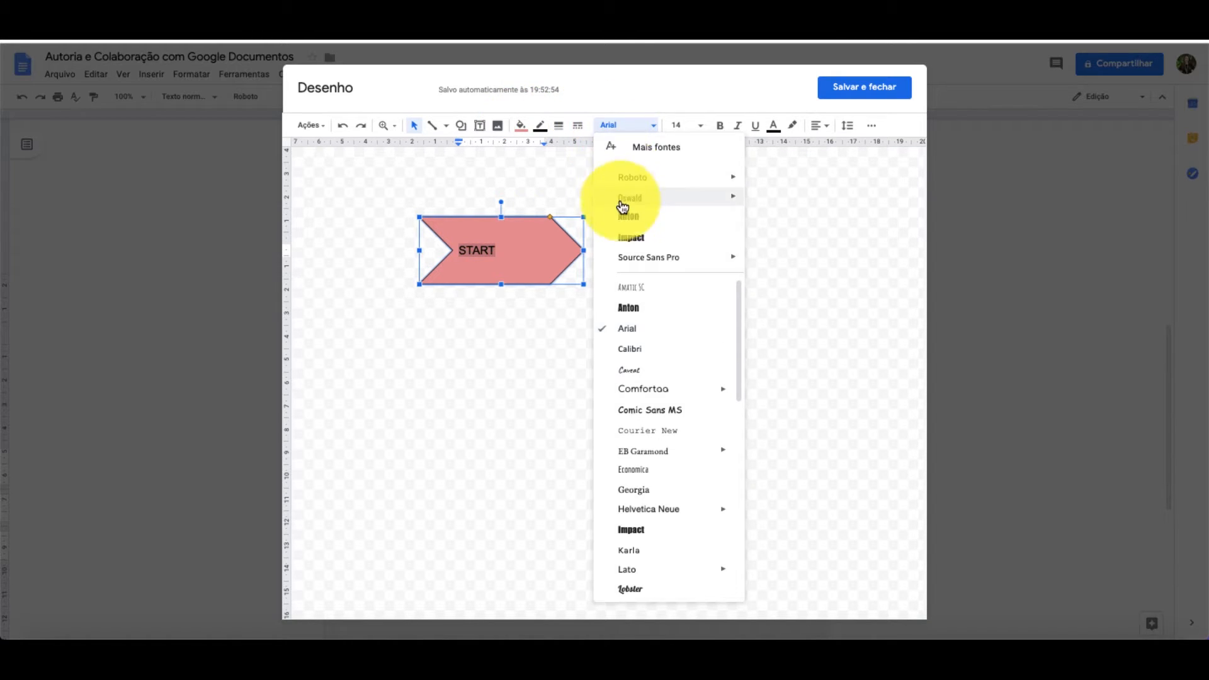
{"action": "left_click", "coordinate": [626, 179]}
{"action": "left_click", "coordinate": [698, 126]}
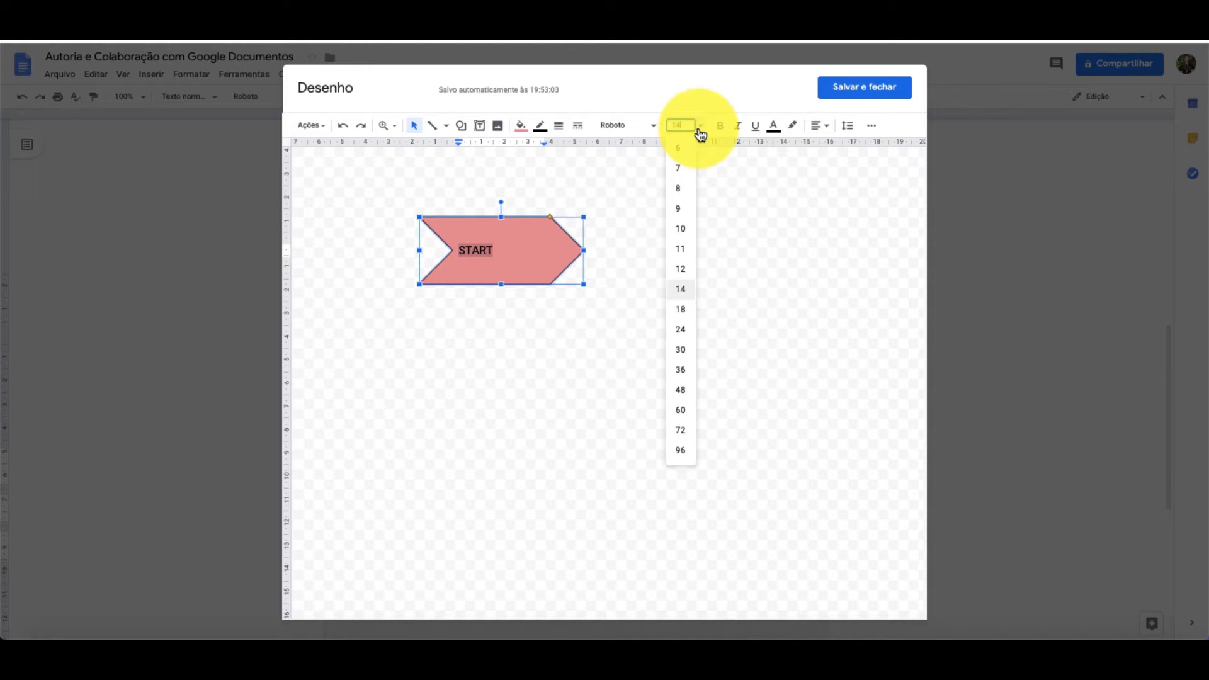
{"action": "left_click", "coordinate": [681, 307]}
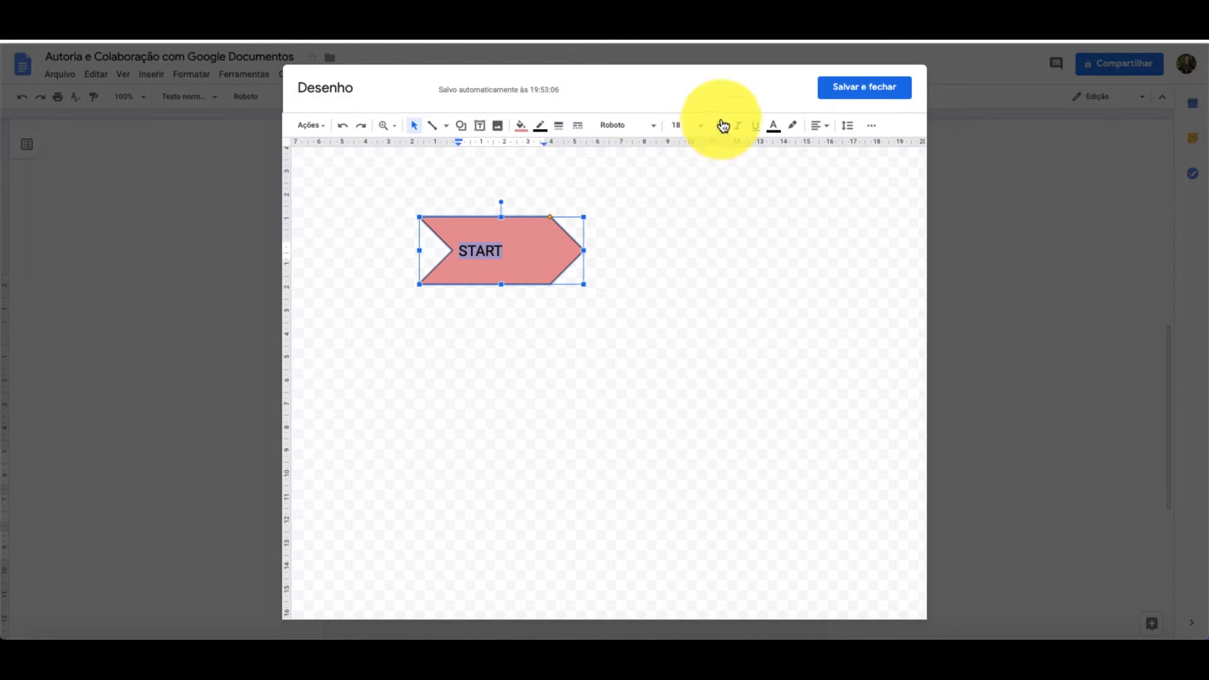
{"action": "left_click", "coordinate": [826, 134]}
{"action": "left_click", "coordinate": [840, 145]}
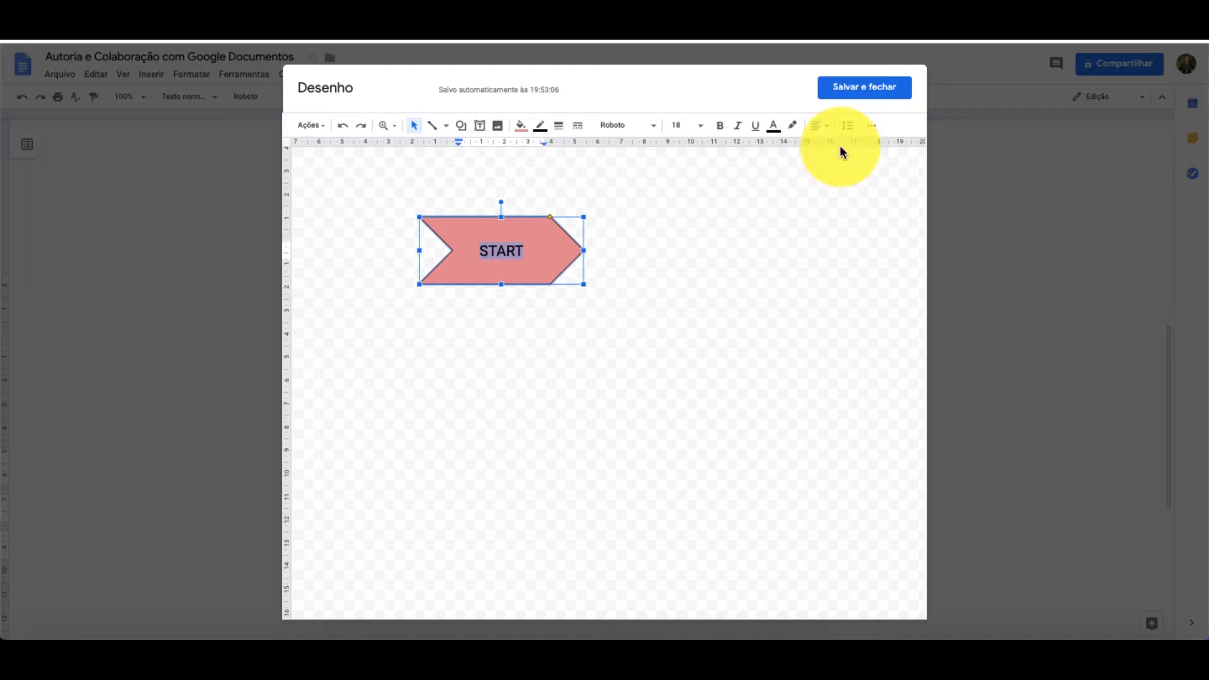
{"action": "left_click", "coordinate": [865, 89]}
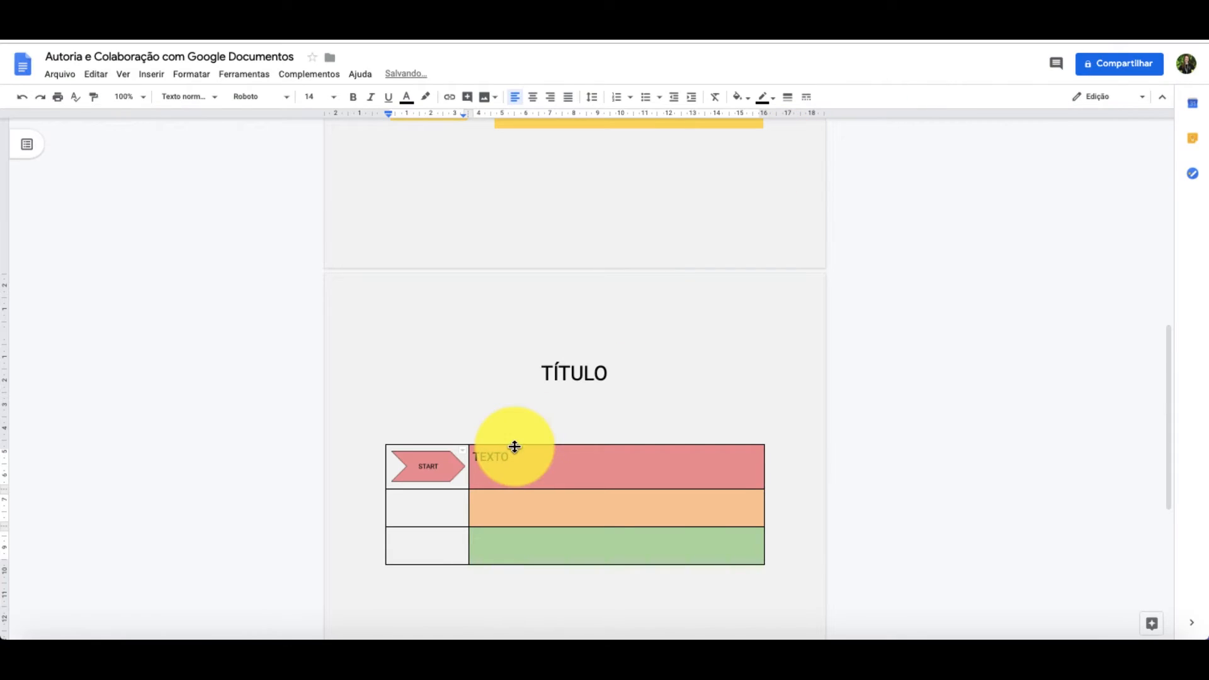
- Add a new line below "TEXTO" in the red cell beside the START arrow
{"action": "left_click", "coordinate": [440, 469]}
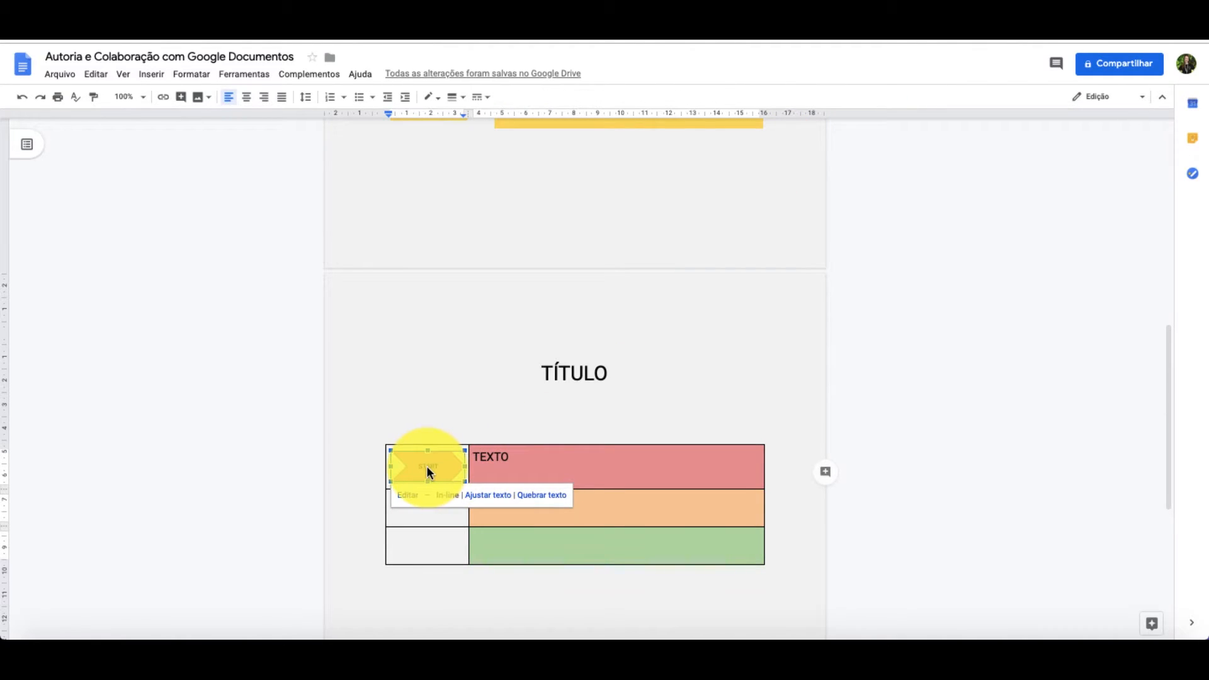
{"action": "left_click", "coordinate": [539, 461]}
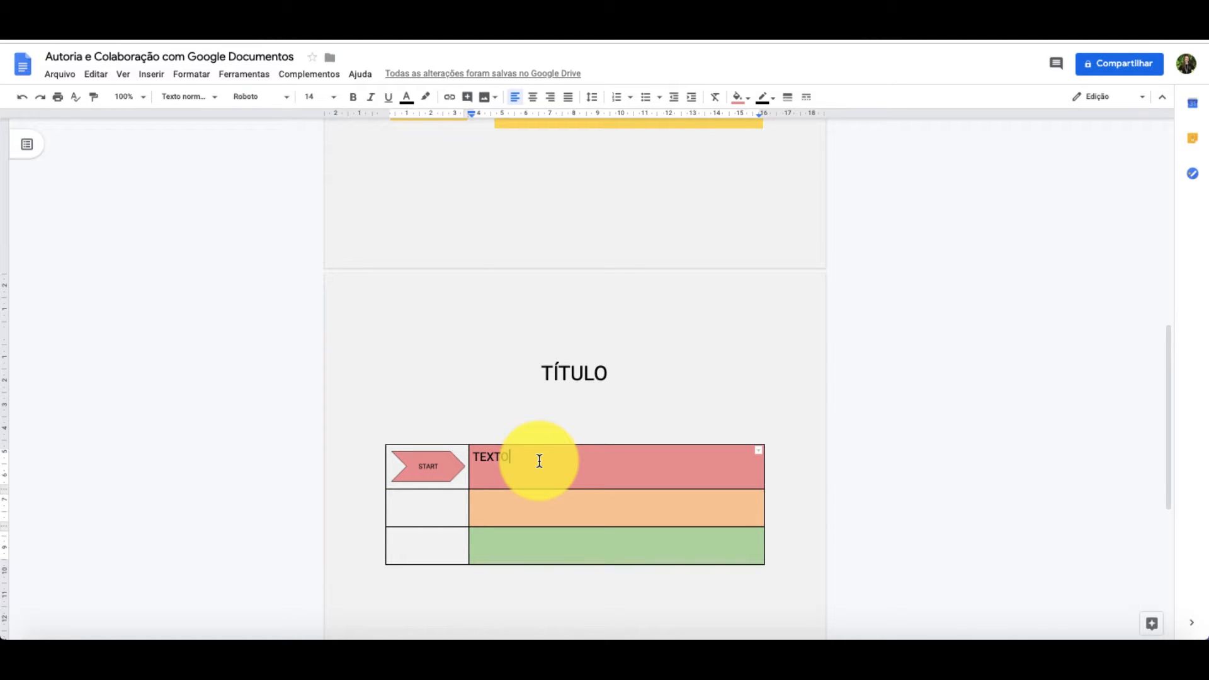
{"action": "key", "text": "Return"}
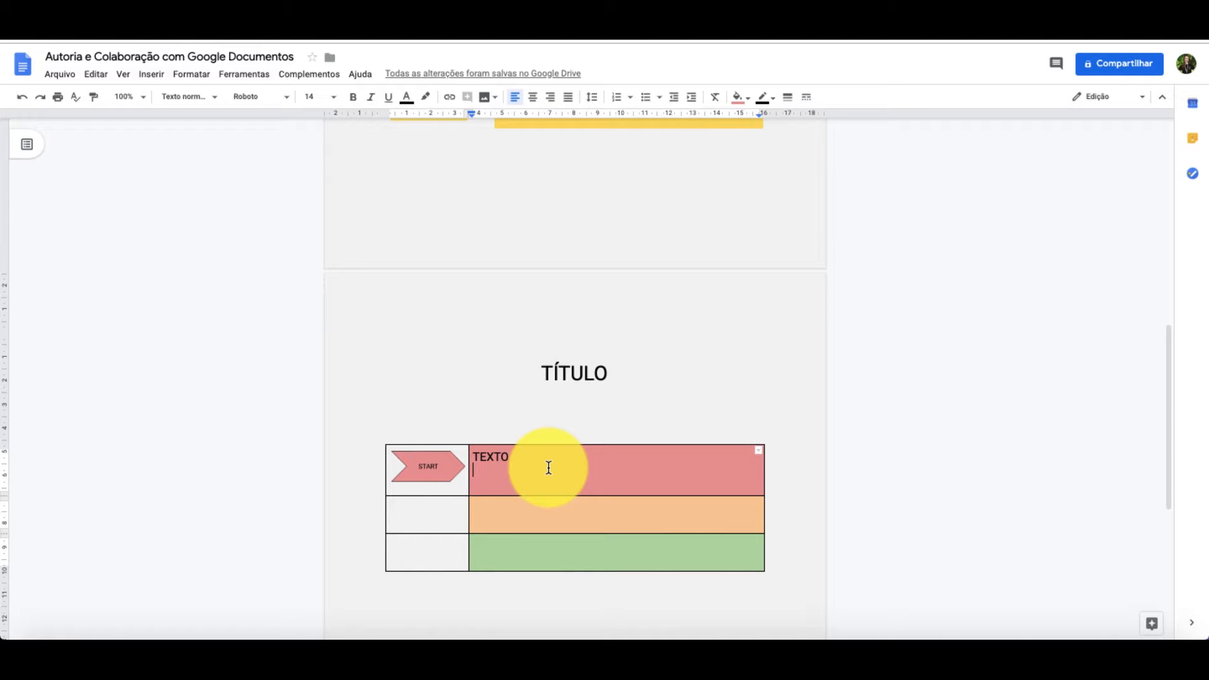
- Delete the empty line between the "TÍTULO" heading and the table
{"action": "left_click", "coordinate": [549, 416]}
{"action": "key", "text": "BackSpace"}
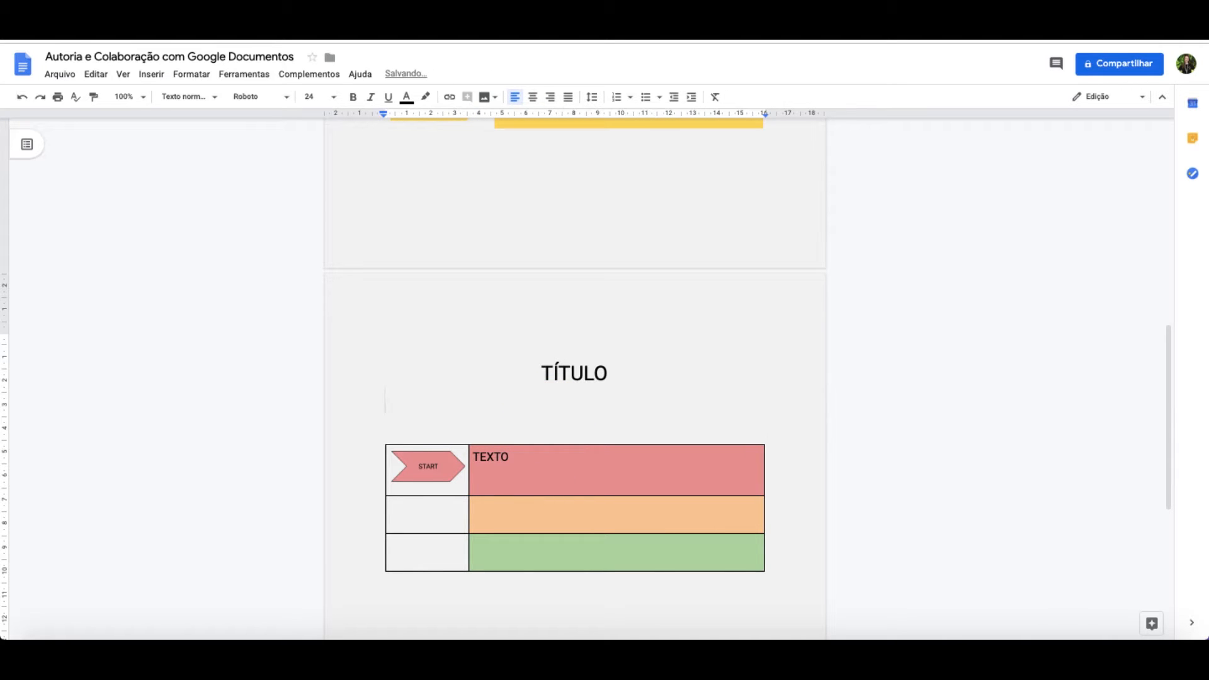
{"action": "key", "text": "BackSpace"}
{"action": "left_click", "coordinate": [513, 432]}
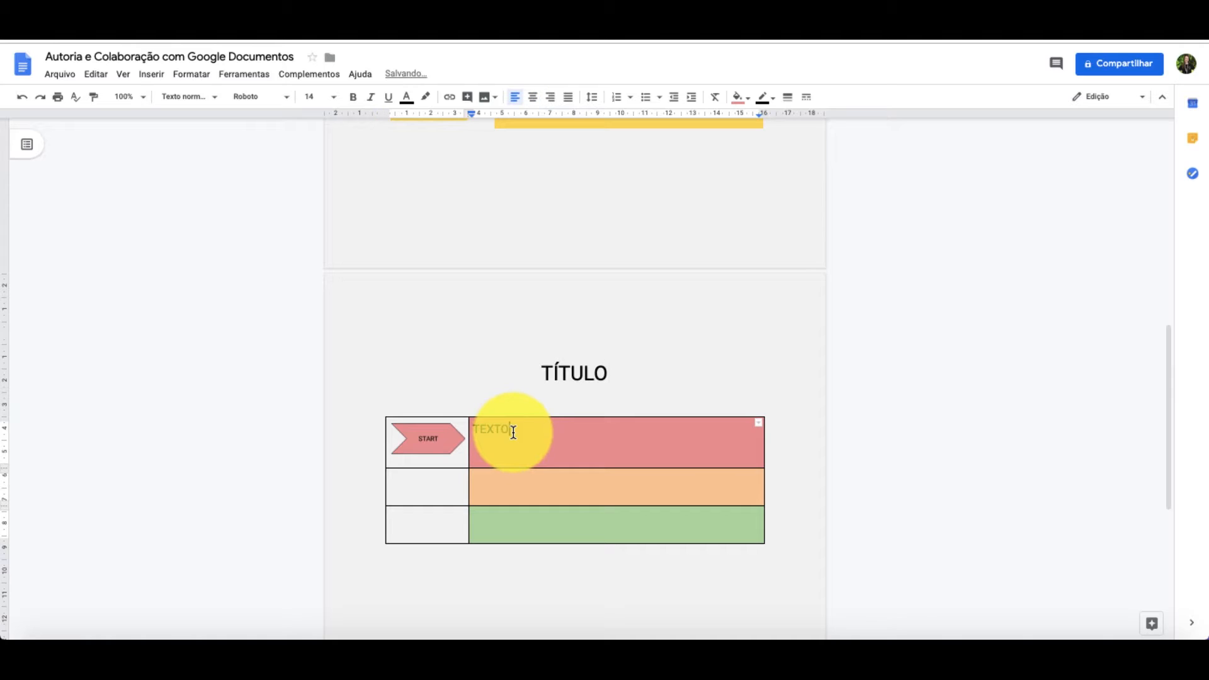
{"action": "type", "text": "Link para vídeo: Link para leitura:"}
{"action": "left_click", "coordinate": [559, 481]}
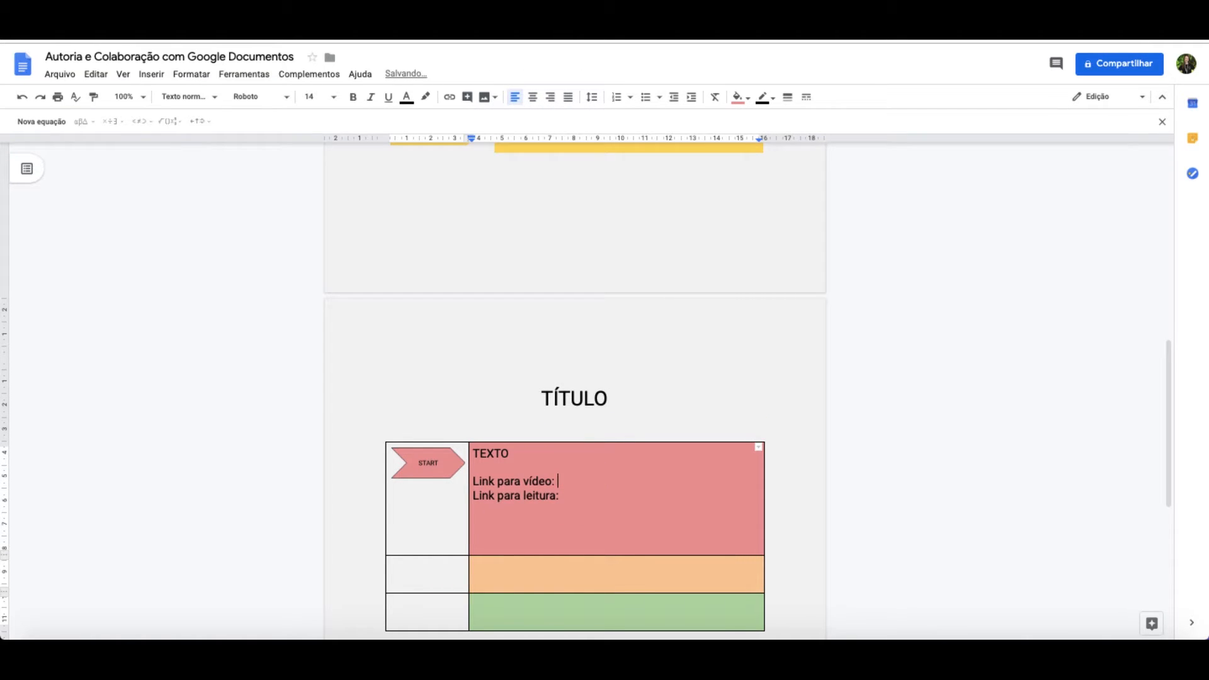
{"action": "type", "text": "https://youtu.be/JZmkjQc2wuE"}
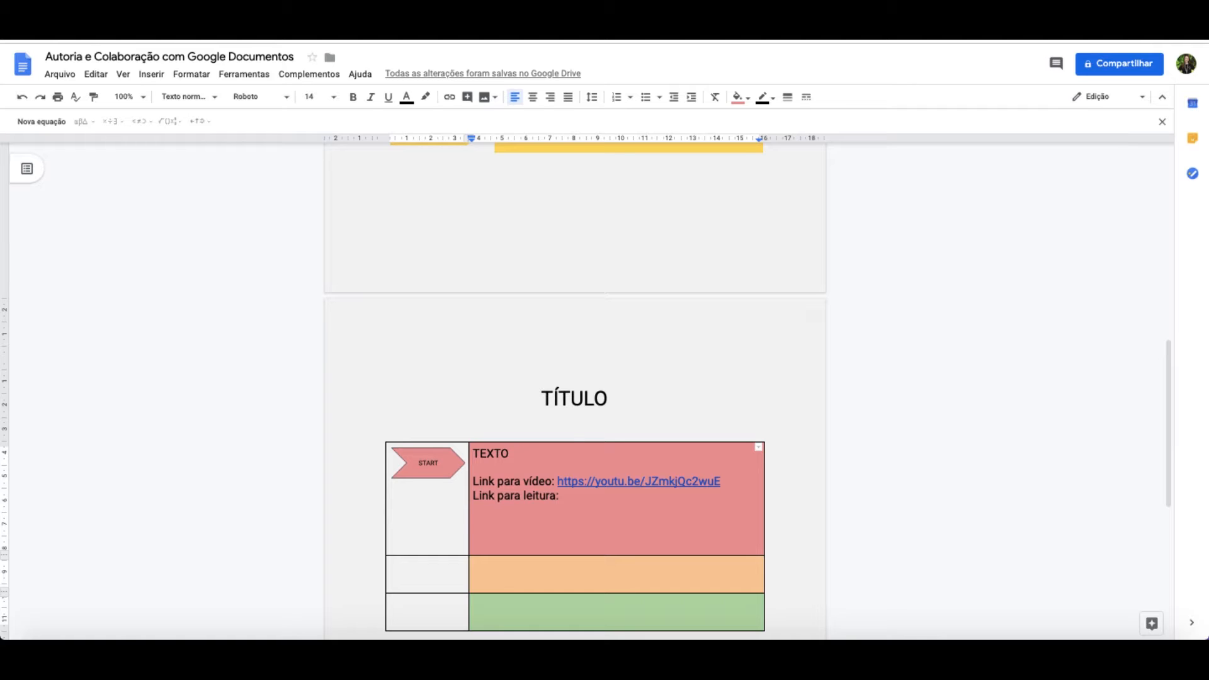
- Reword the video label in the red cell to "Assista e este vídeo:"
{"action": "double_click", "coordinate": [482, 482]}
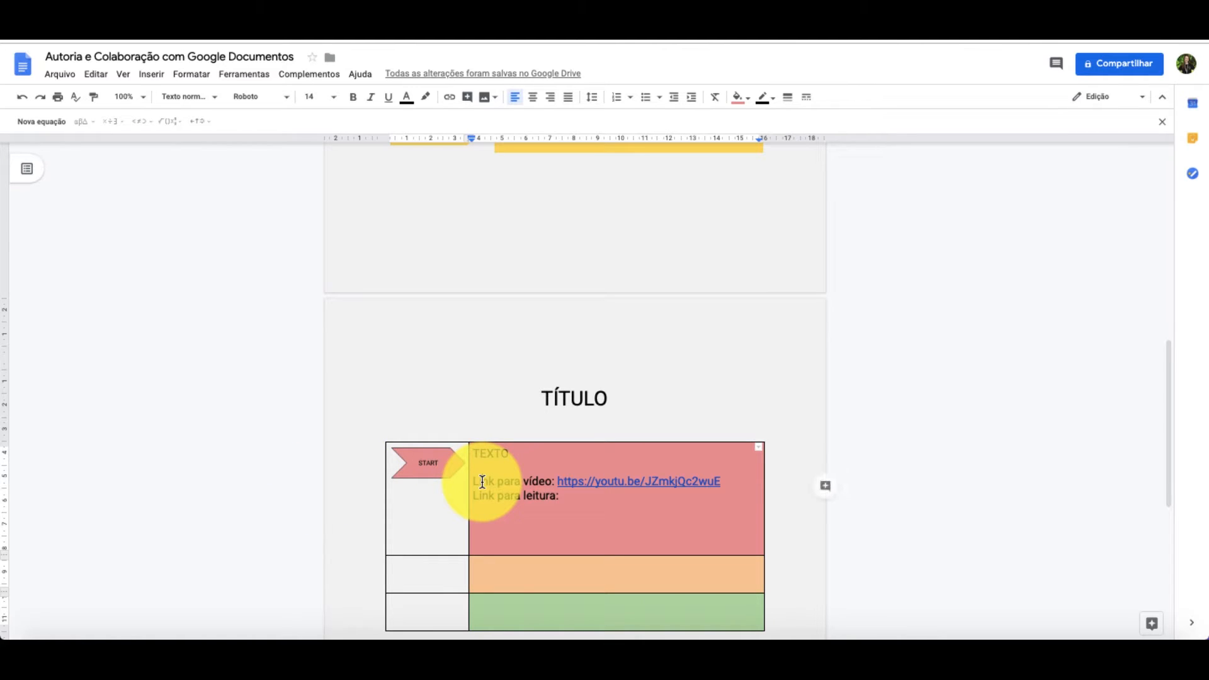
{"action": "type", "text": "Assista e est"}
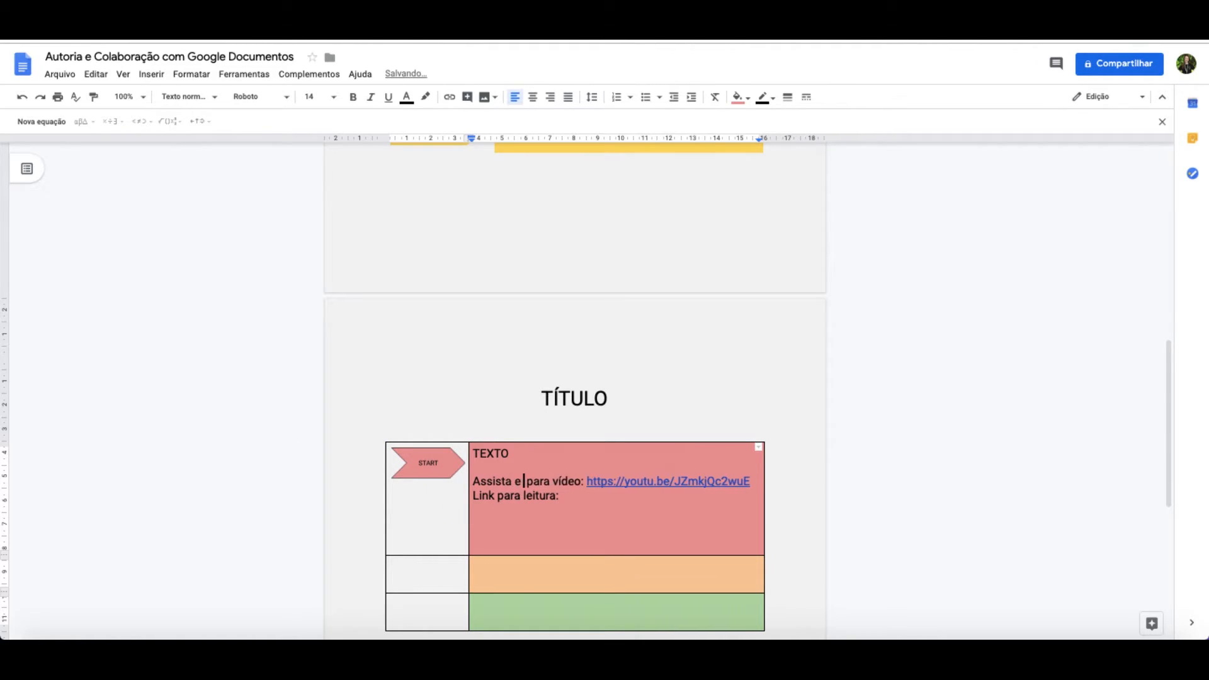
{"action": "type", "text": "e"}
{"action": "key", "text": "shift+Right"}
{"action": "key", "text": "shift+Right"}
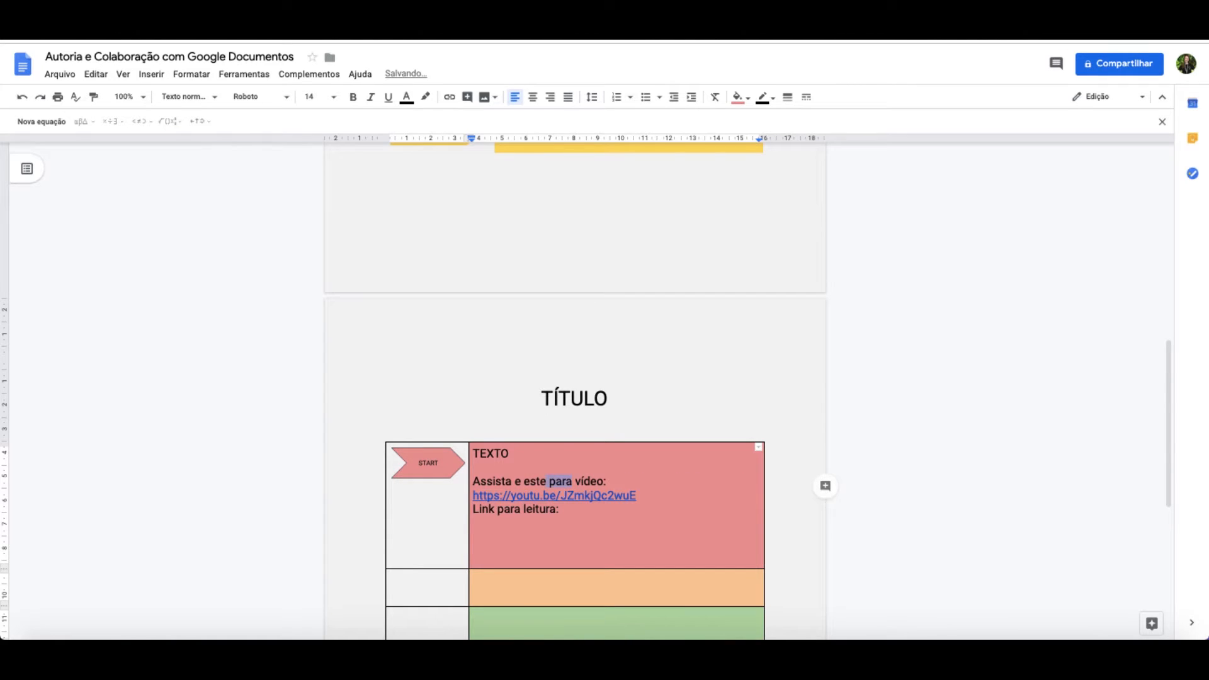
{"action": "key", "text": "BackSpace"}
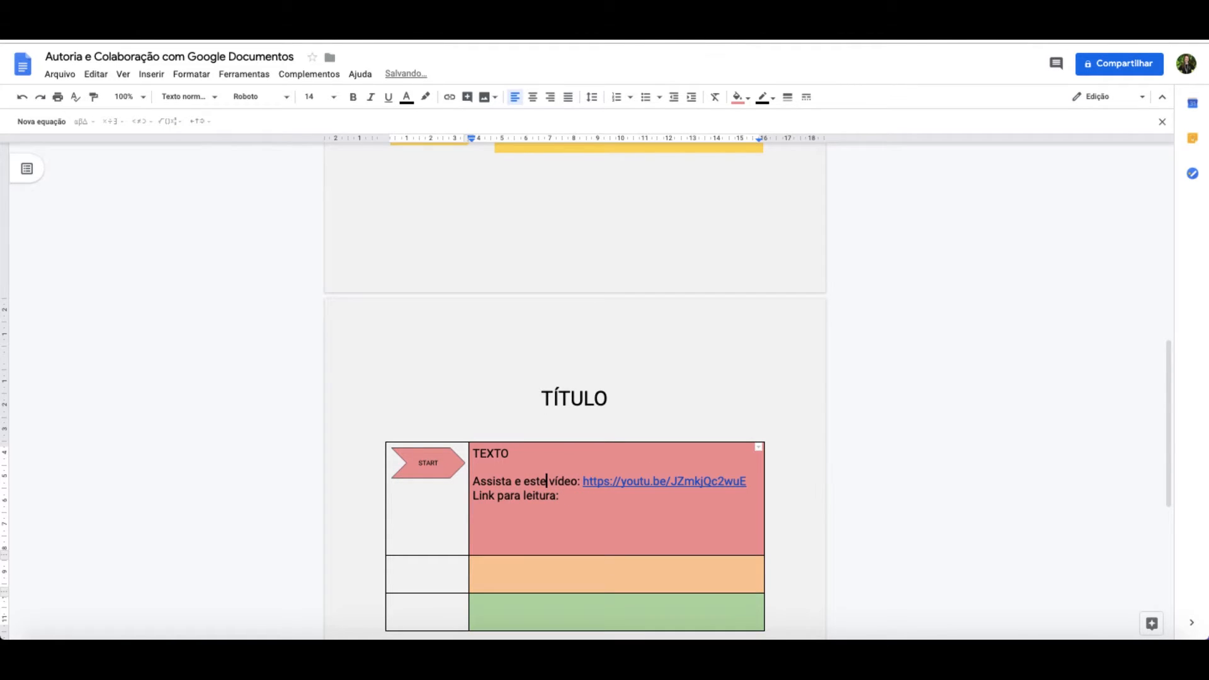
- Reword the reading label in the red cell to "Faça essa leitura:" and add the word "TEXTO" after it
{"action": "double_click", "coordinate": [483, 499]}
{"action": "type", "text": "Faça"}
{"action": "key", "text": "shift+Right"}
{"action": "key", "text": "shift+Right"}
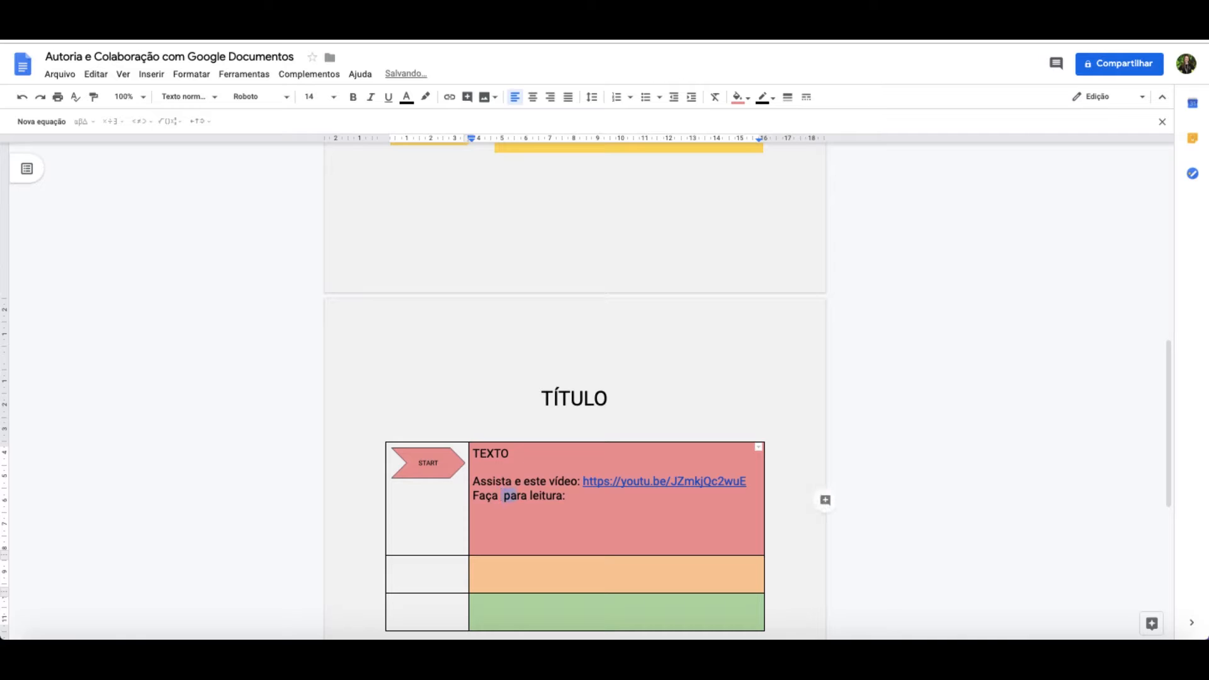
{"action": "type", "text": "essa"}
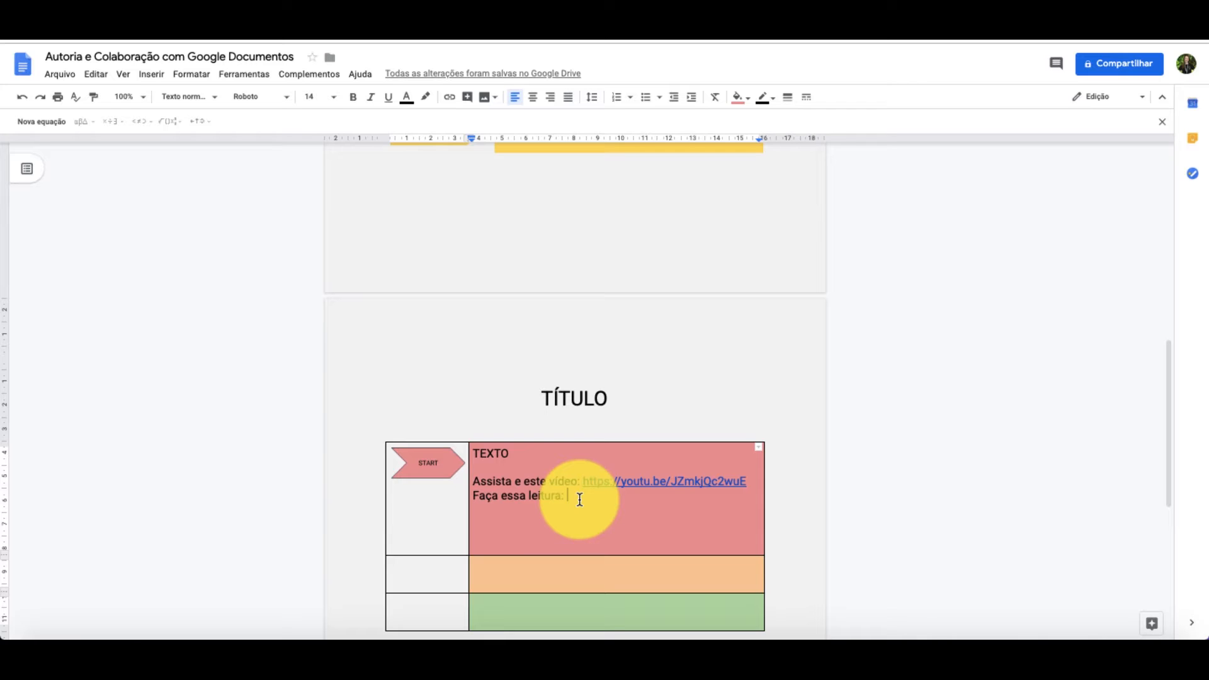
{"action": "type", "text": "TE"}
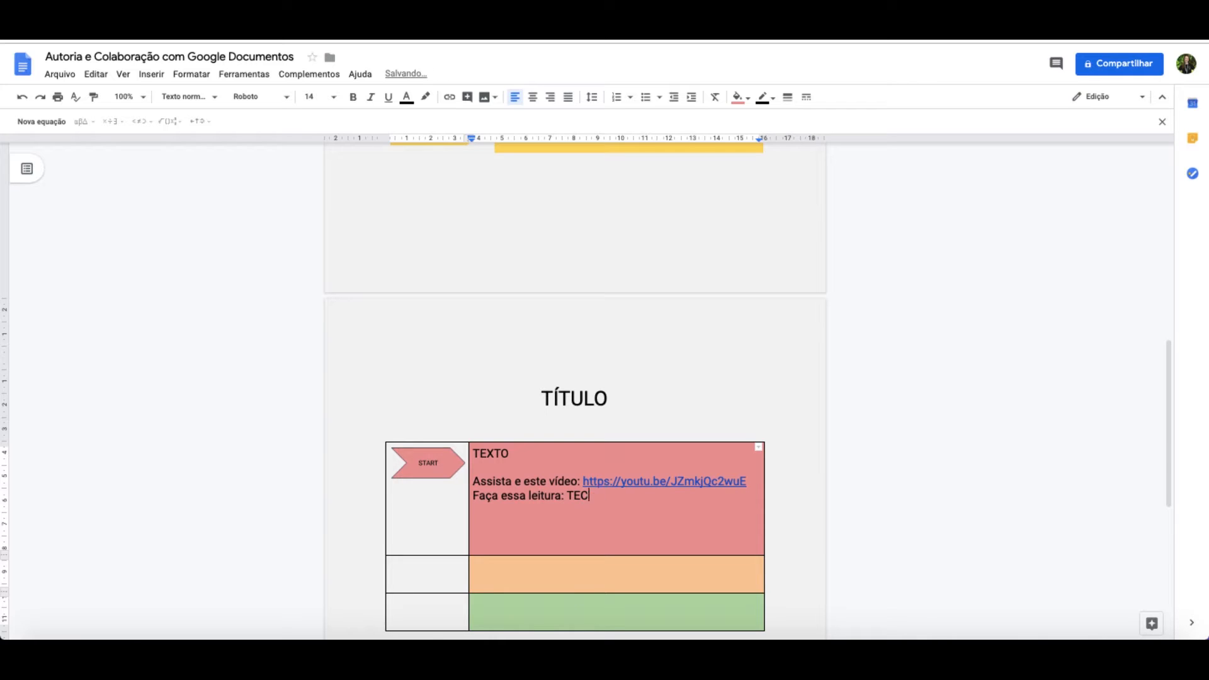
{"action": "type", "text": "XTO"}
- Check the suggested link targets for the word "TEXTO" on the reading line without applying one
{"action": "double_click", "coordinate": [585, 495]}
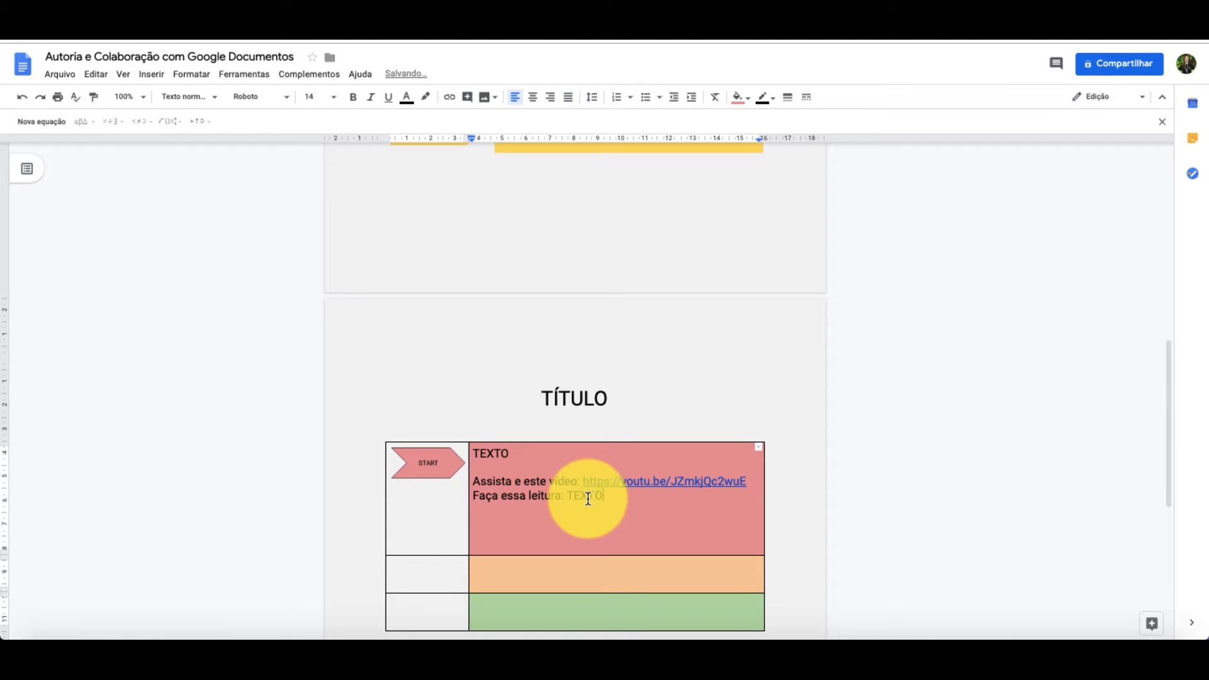
{"action": "left_click", "coordinate": [451, 99]}
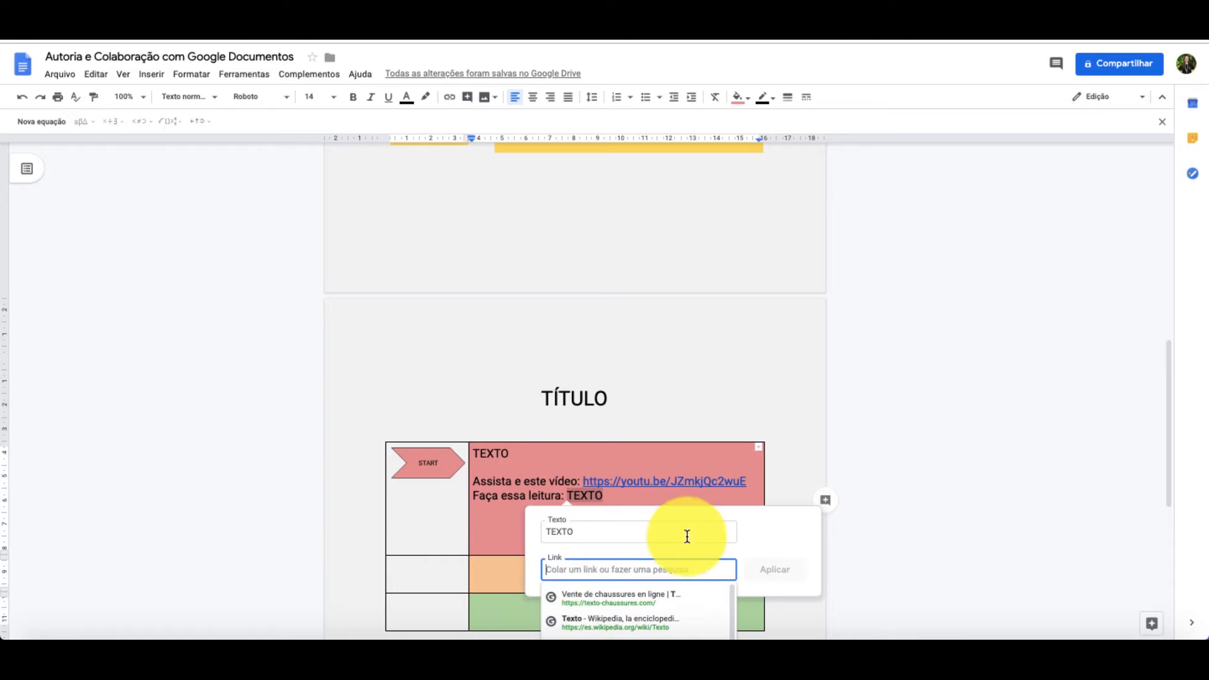
{"action": "scroll", "coordinate": [893, 491], "scroll_direction": "down", "scroll_amount": 2}
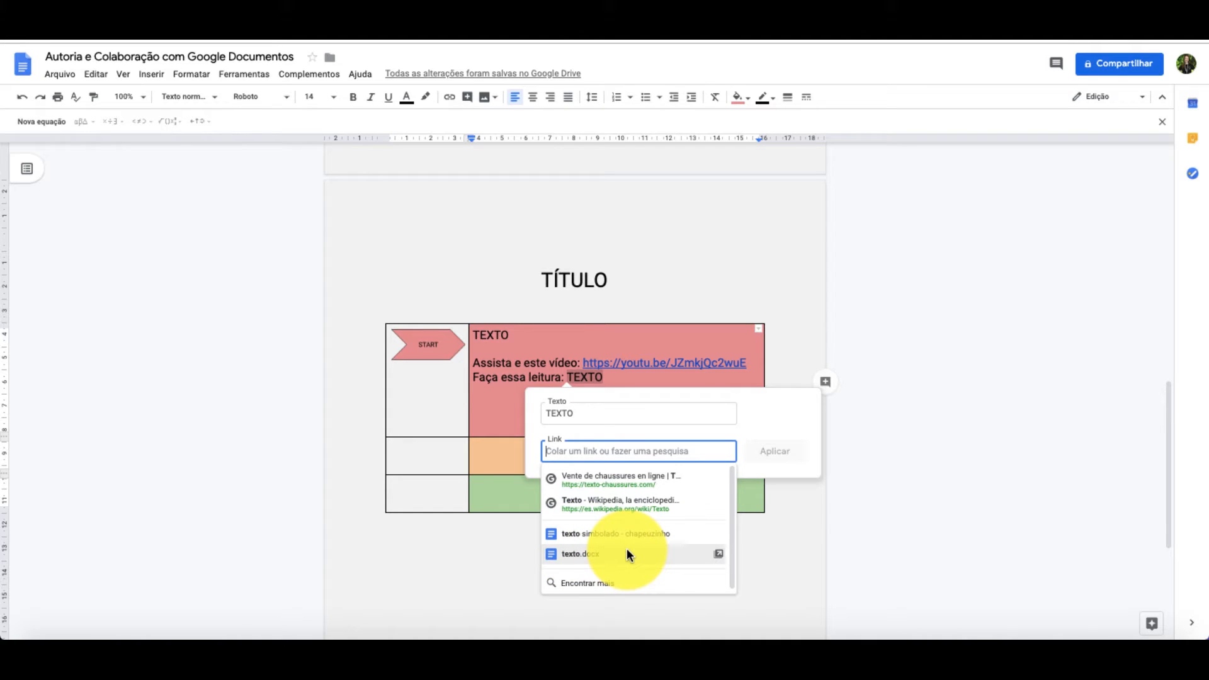
{"action": "left_click", "coordinate": [768, 542]}
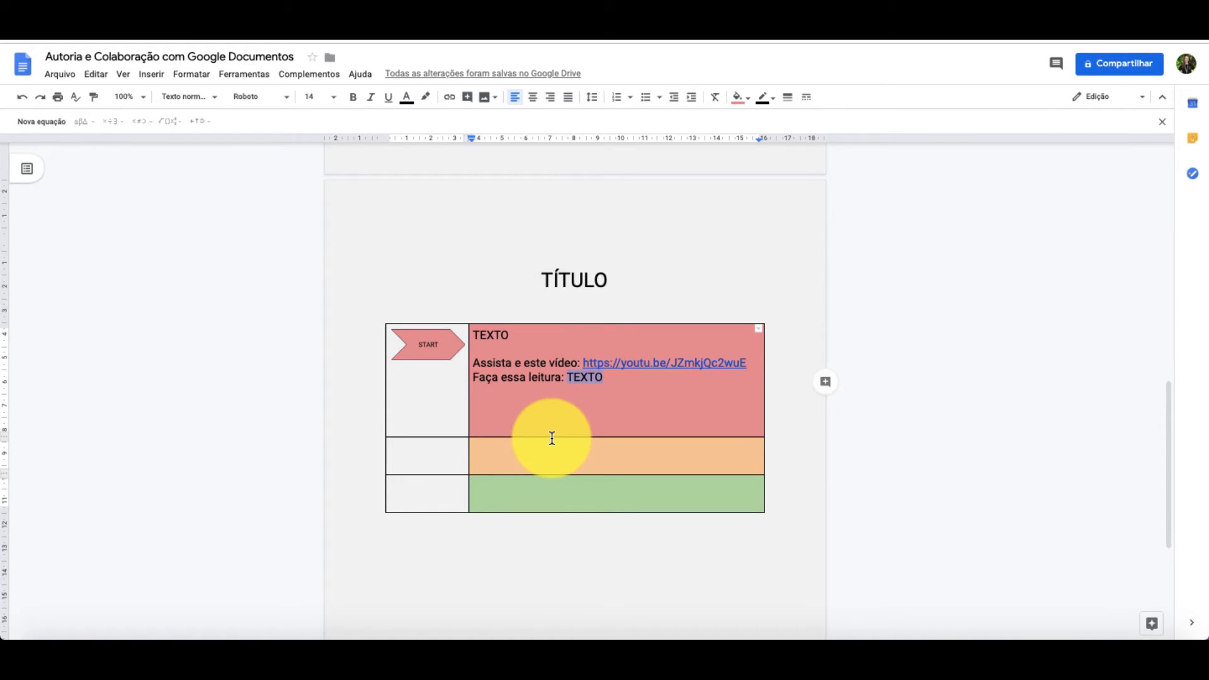
{"action": "scroll", "coordinate": [551, 437], "scroll_direction": "up", "scroll_amount": 1}
{"action": "scroll", "coordinate": [551, 437], "scroll_direction": "down", "scroll_amount": 3}
{"action": "scroll", "coordinate": [550, 437], "scroll_direction": "down", "scroll_amount": 2}
{"action": "scroll", "coordinate": [550, 437], "scroll_direction": "up", "scroll_amount": 3}
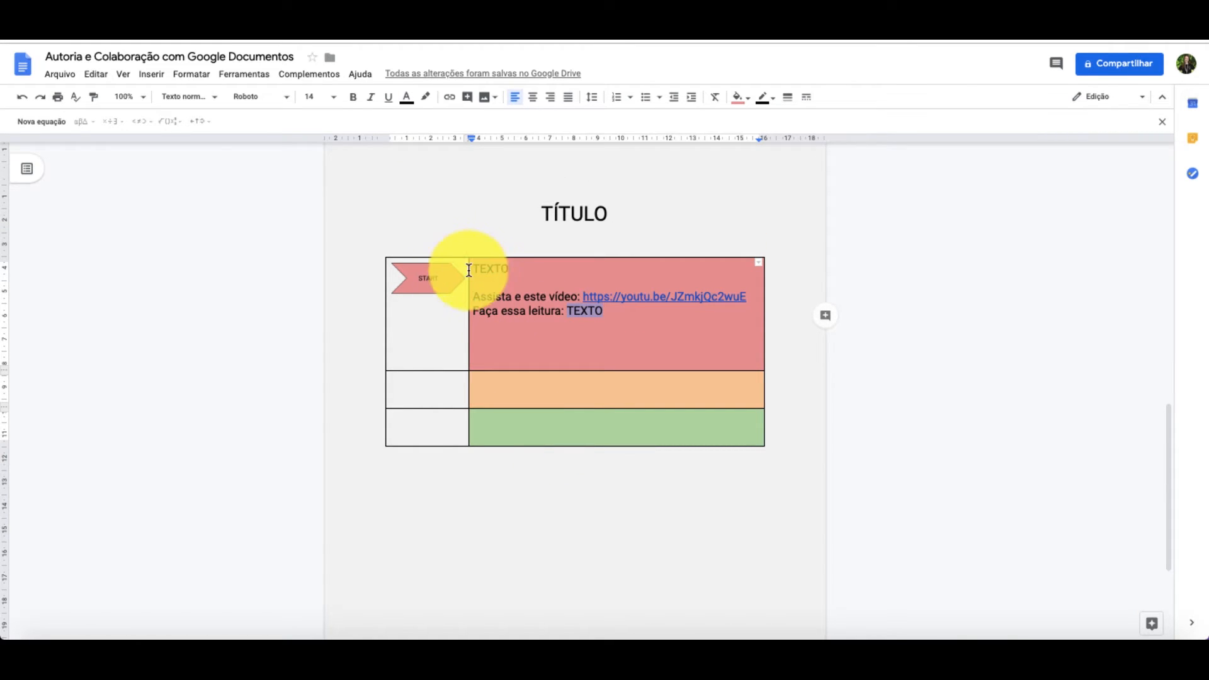
{"action": "scroll", "coordinate": [492, 278], "scroll_direction": "up", "scroll_amount": 4}
{"action": "scroll", "coordinate": [492, 278], "scroll_direction": "up", "scroll_amount": 1}
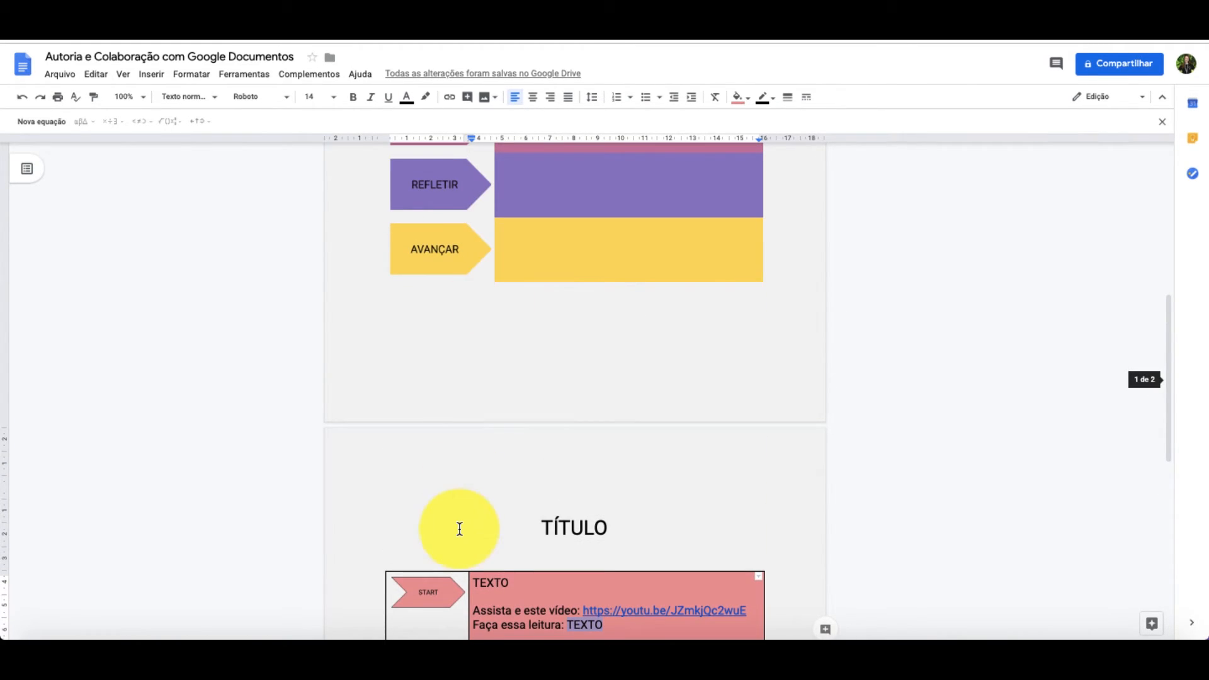
{"action": "scroll", "coordinate": [459, 527], "scroll_direction": "down", "scroll_amount": 3}
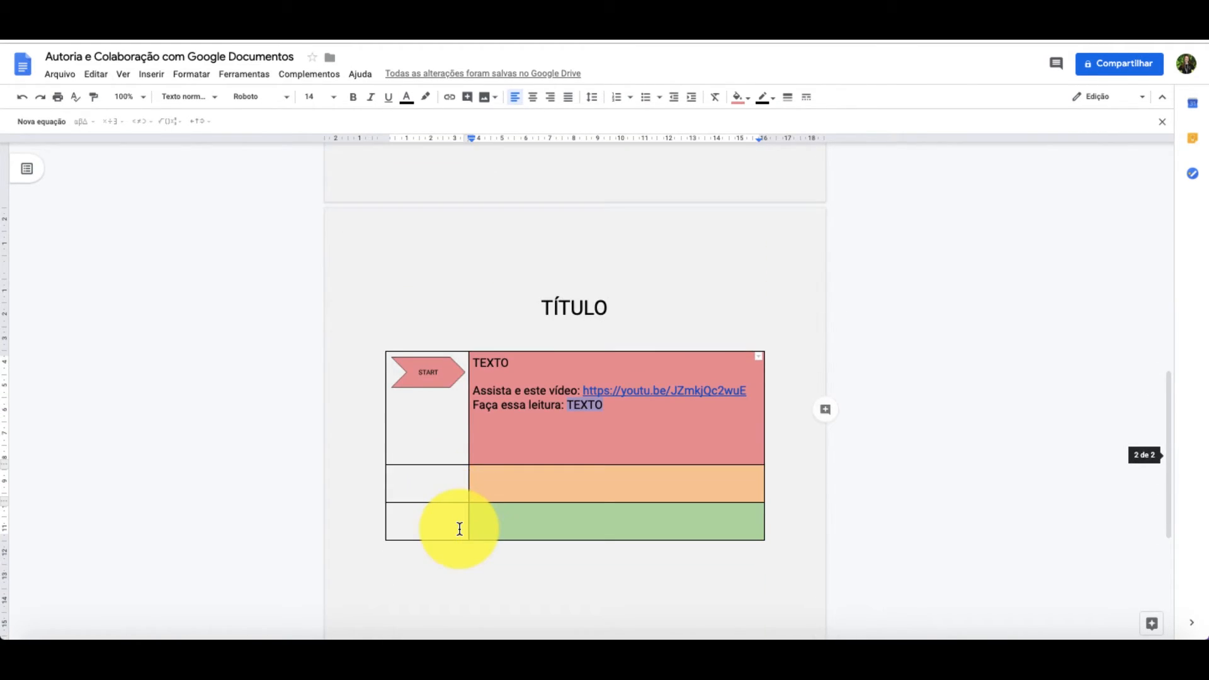
{"action": "left_click", "coordinate": [457, 355]}
{"action": "mouse_move", "coordinate": [459, 354]}
{"action": "left_mouse_down"}
{"action": "mouse_move", "coordinate": [497, 354]}
{"action": "mouse_move", "coordinate": [483, 357]}
{"action": "left_mouse_up"}
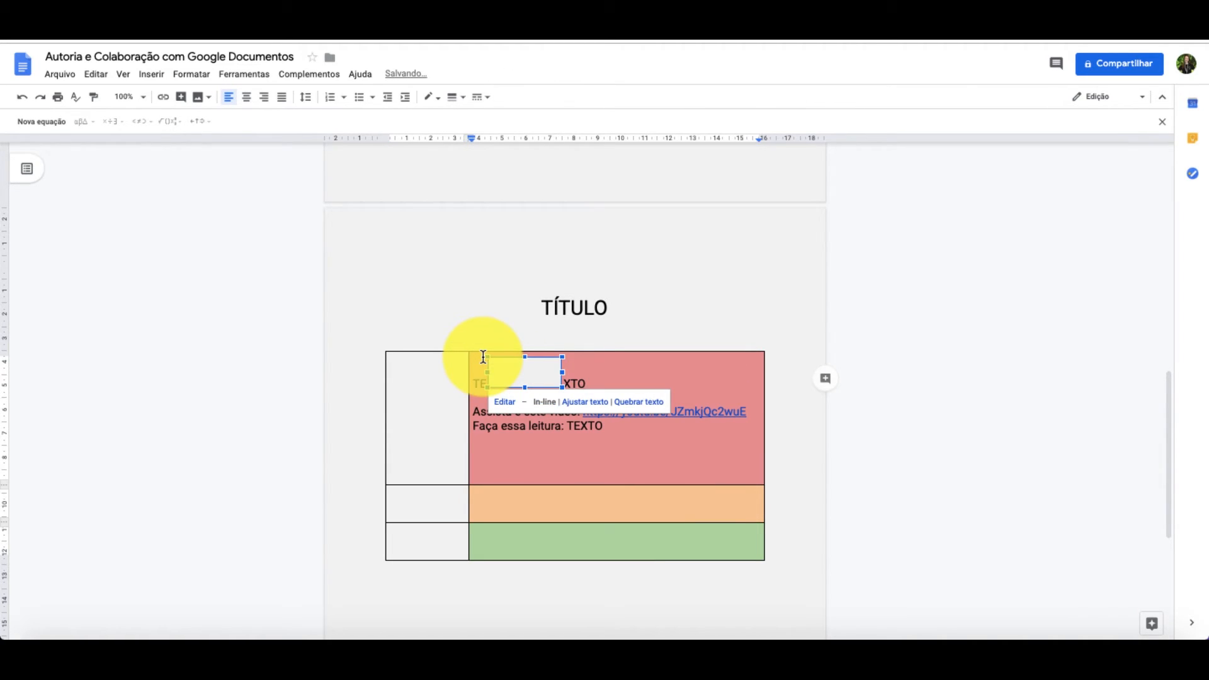
{"action": "key", "text": "ctrl+z"}
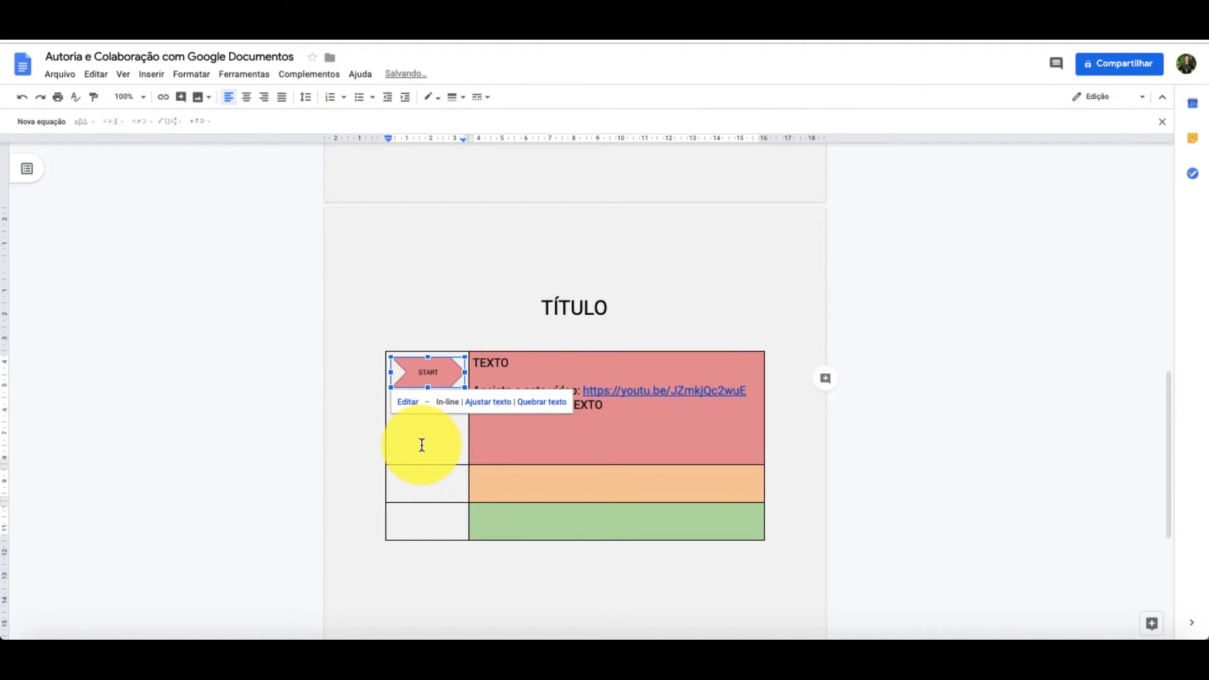
- Set the border width of all cells in the table under "TÍTULO" to 0 pt
{"action": "key", "text": "shift+Right"}
{"action": "key", "text": "shift+Right"}
{"action": "key", "text": "shift+Down"}
{"action": "key", "text": "shift+Down"}
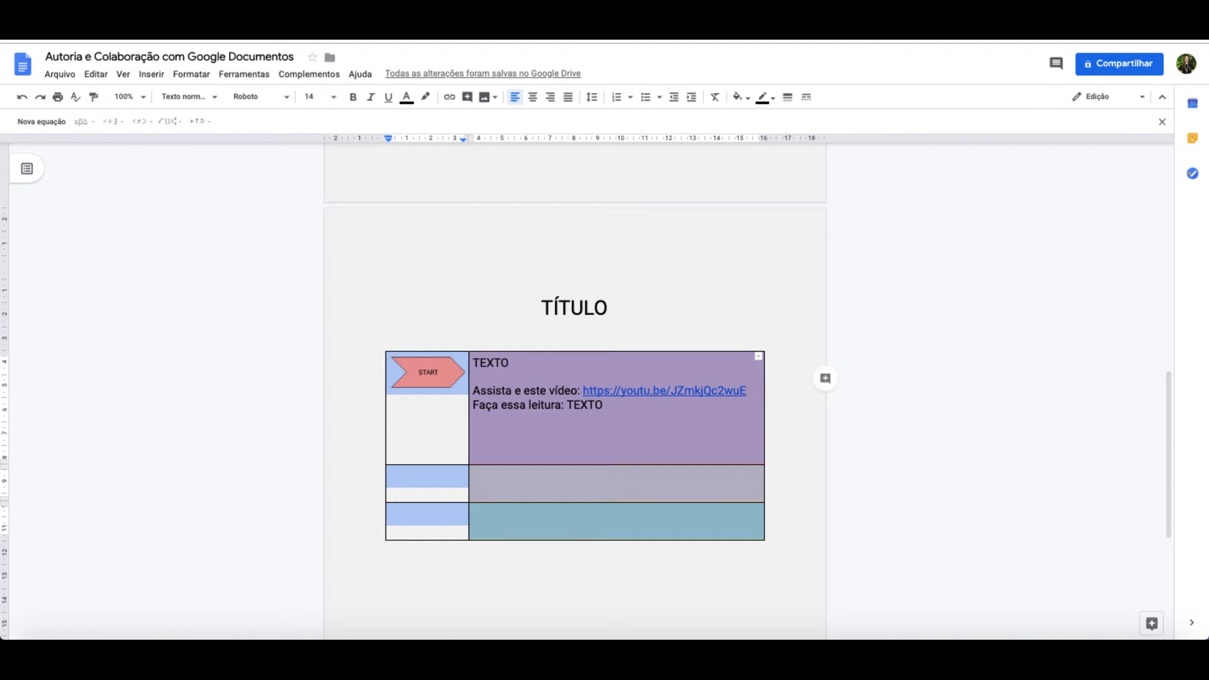
{"action": "key", "text": "shift+Down"}
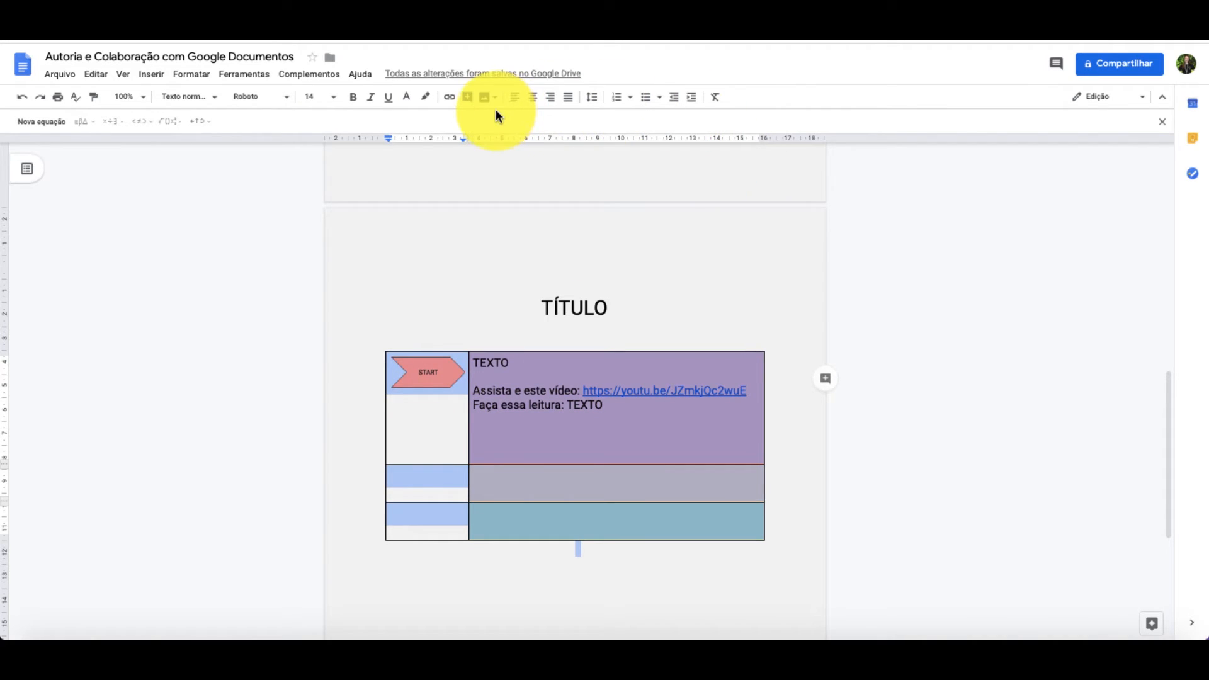
{"action": "left_click", "coordinate": [592, 420]}
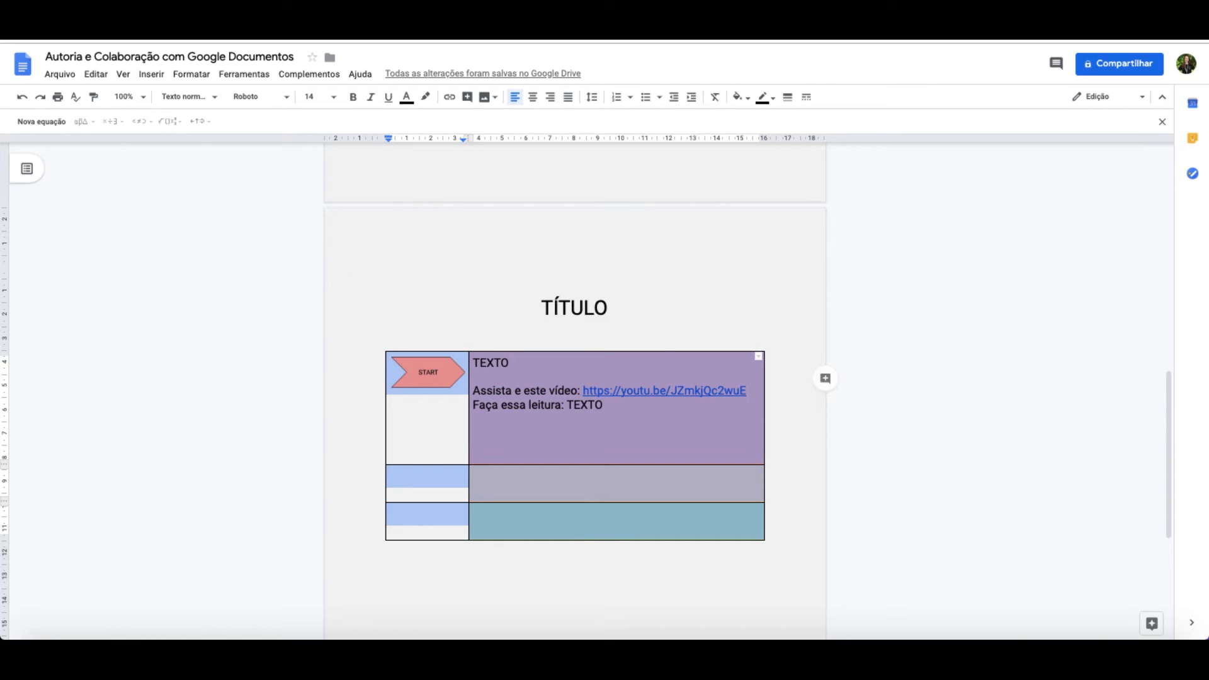
{"action": "left_click", "coordinate": [783, 104]}
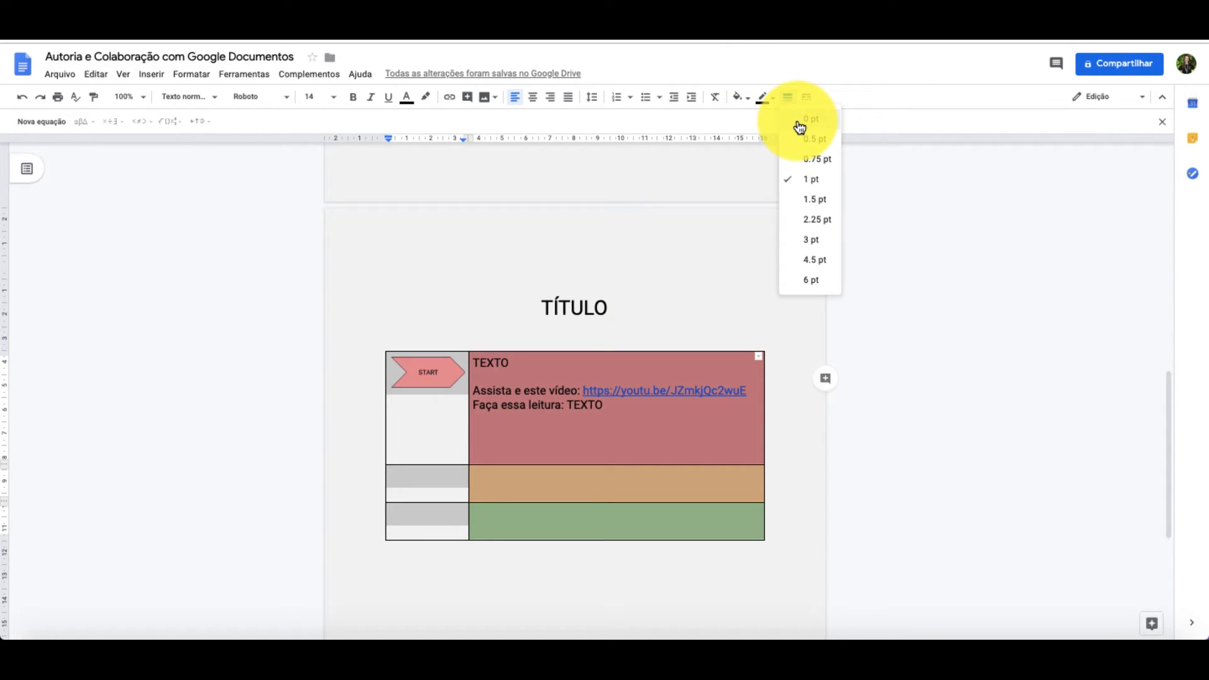
{"action": "left_click", "coordinate": [800, 126]}
{"action": "left_click", "coordinate": [803, 418]}
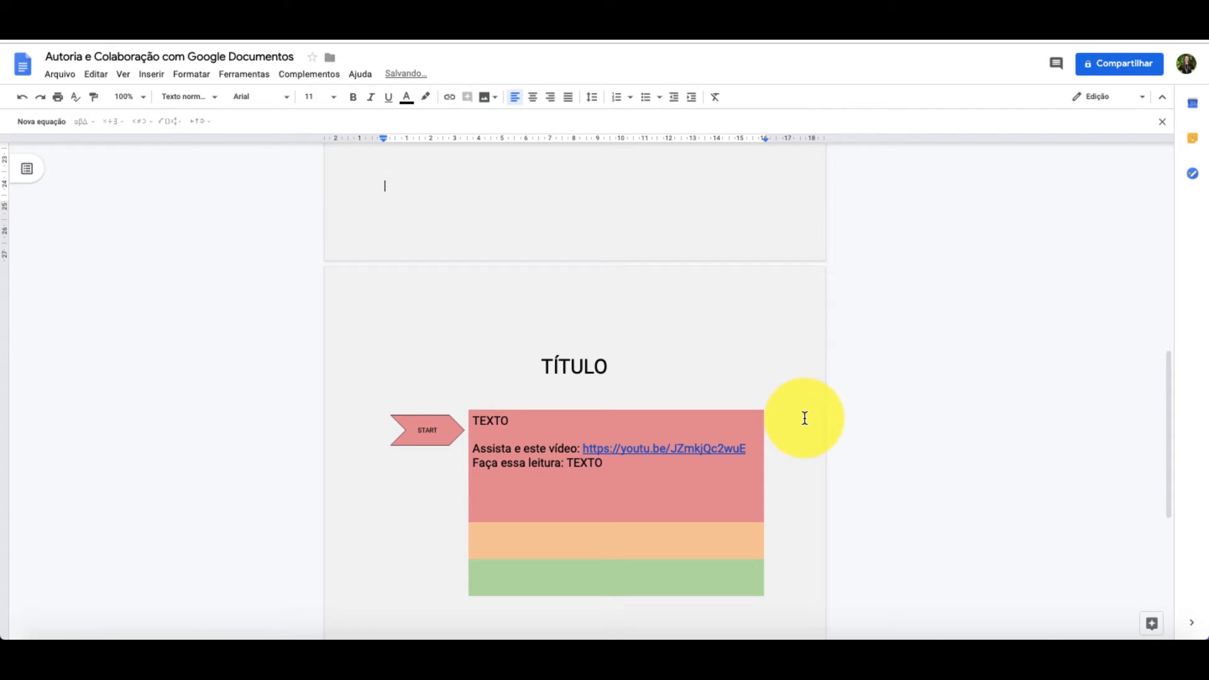
{"action": "scroll", "coordinate": [786, 451], "scroll_direction": "up", "scroll_amount": 7}
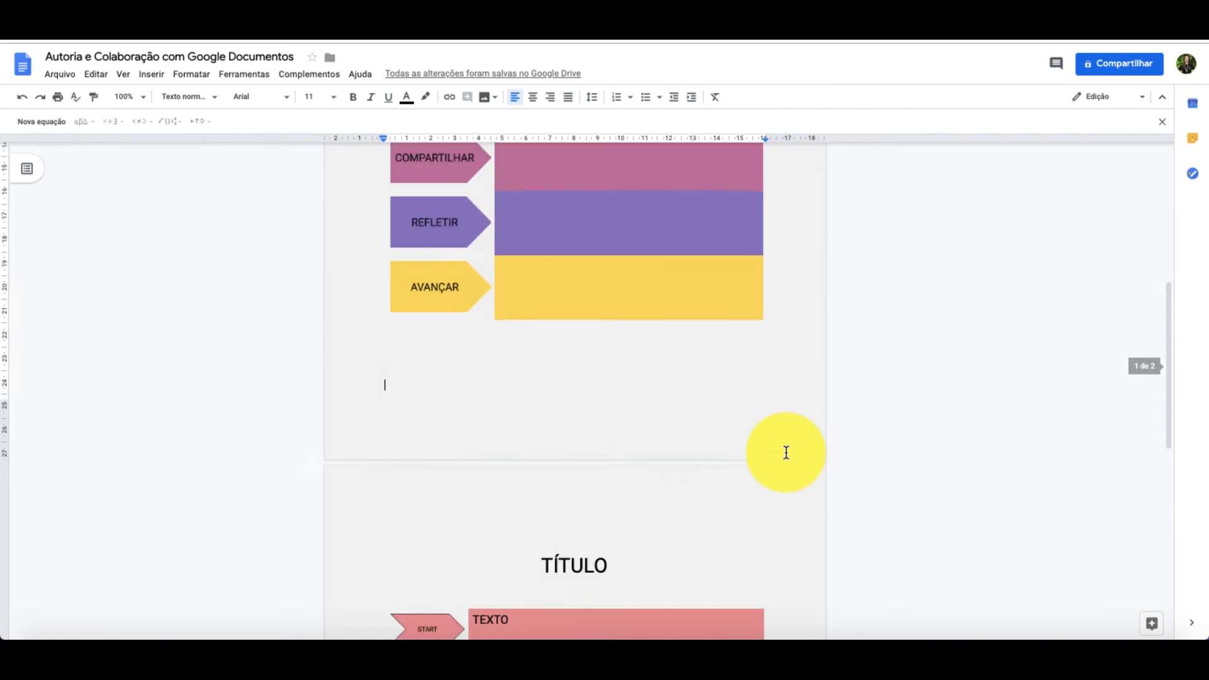
{"action": "scroll", "coordinate": [786, 452], "scroll_direction": "up", "scroll_amount": 1}
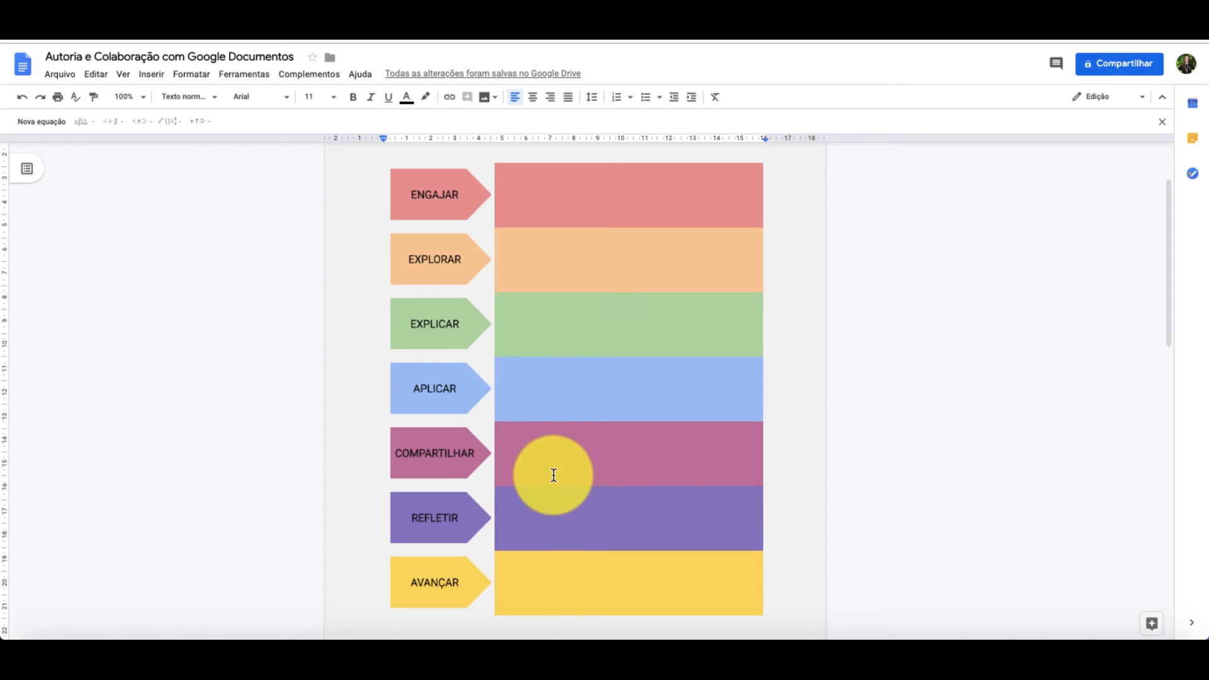
{"action": "scroll", "coordinate": [528, 589], "scroll_direction": "down", "scroll_amount": 2}
{"action": "scroll", "coordinate": [527, 590], "scroll_direction": "up", "scroll_amount": 1}
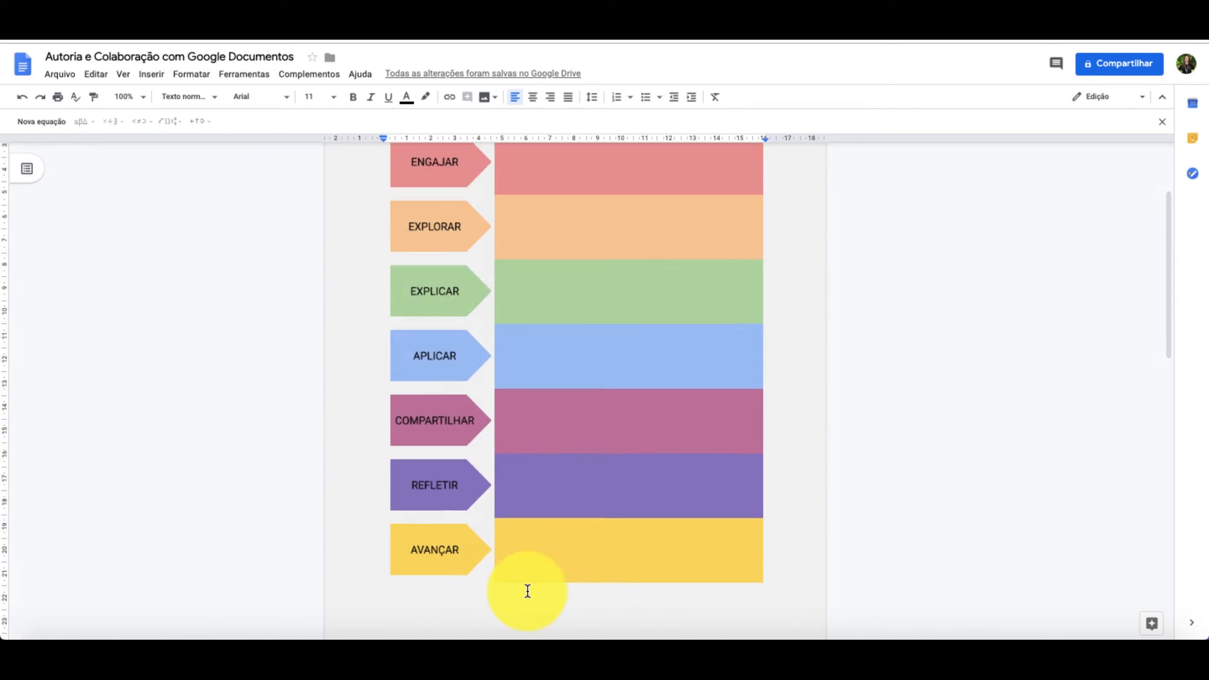
{"action": "scroll", "coordinate": [528, 591], "scroll_direction": "up", "scroll_amount": 1}
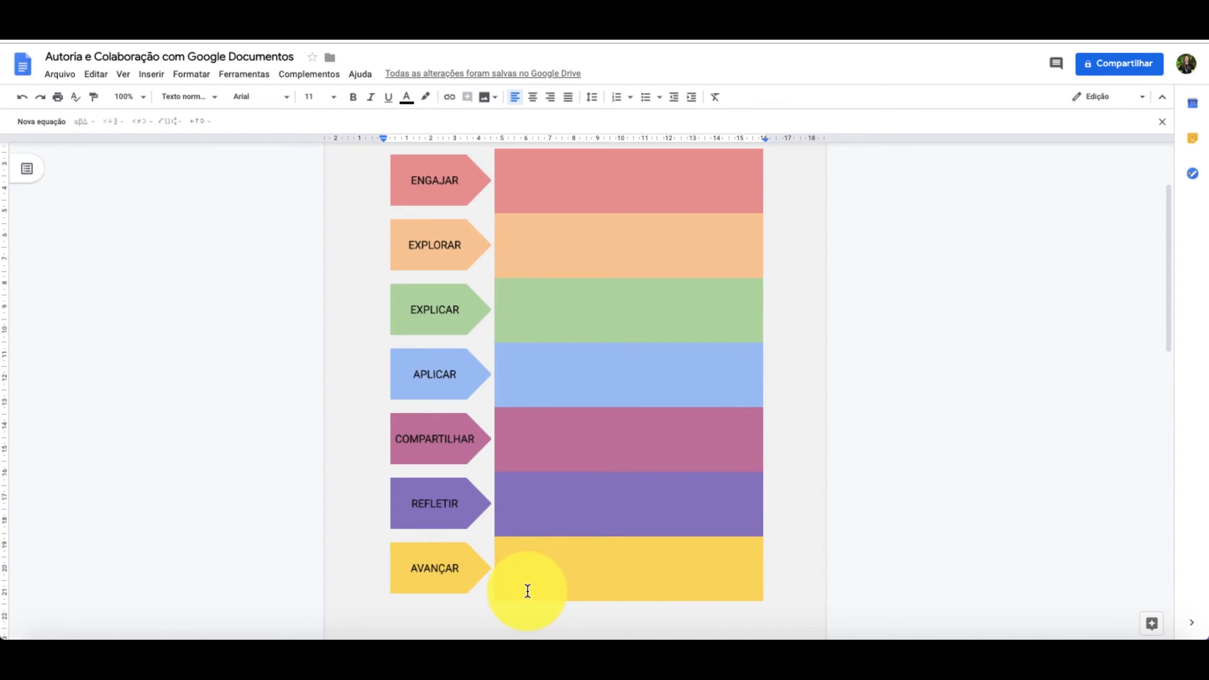
{"action": "scroll", "coordinate": [528, 591], "scroll_direction": "up", "scroll_amount": 2}
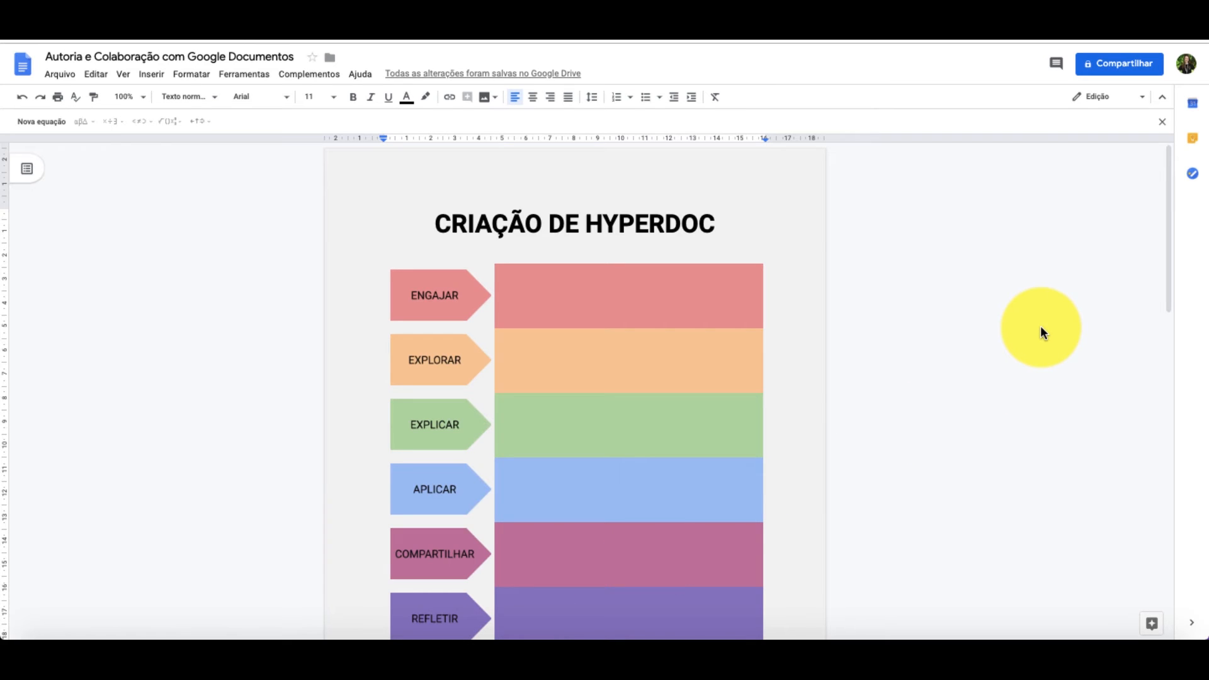
- Set the document's link sharing to "Ativado: qualquer pessoa com o link" with "Pode visualizar" access and save the setting
{"action": "left_click", "coordinate": [1119, 66]}
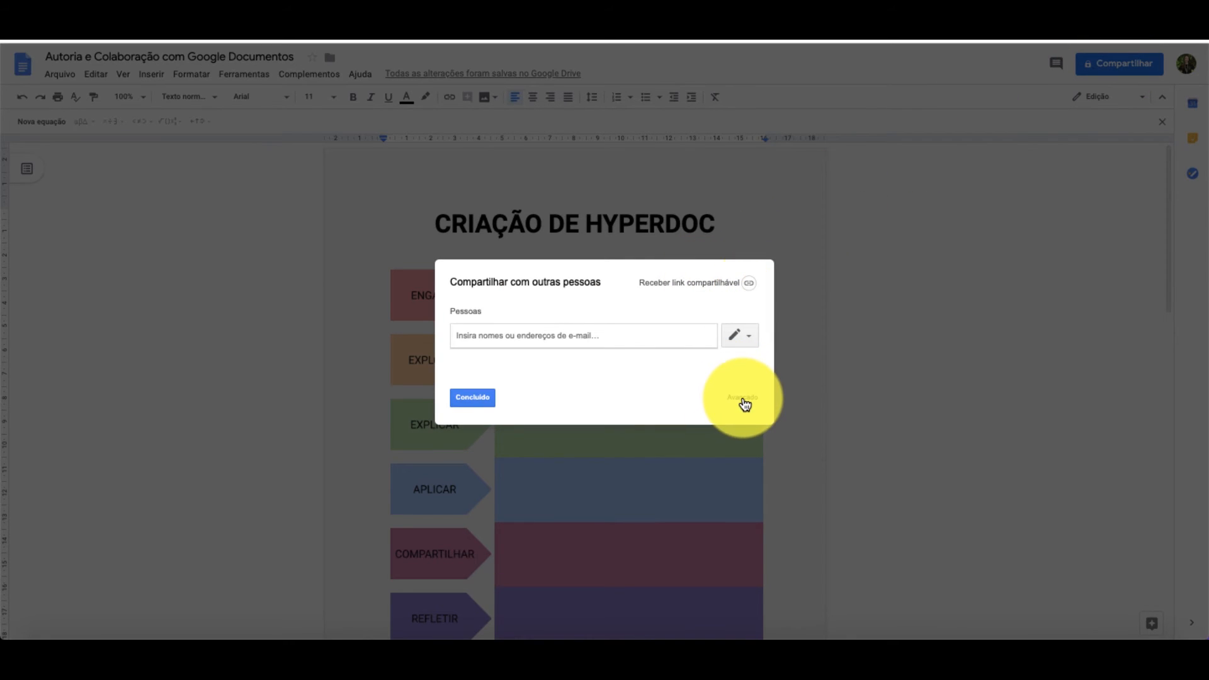
{"action": "left_click", "coordinate": [743, 400]}
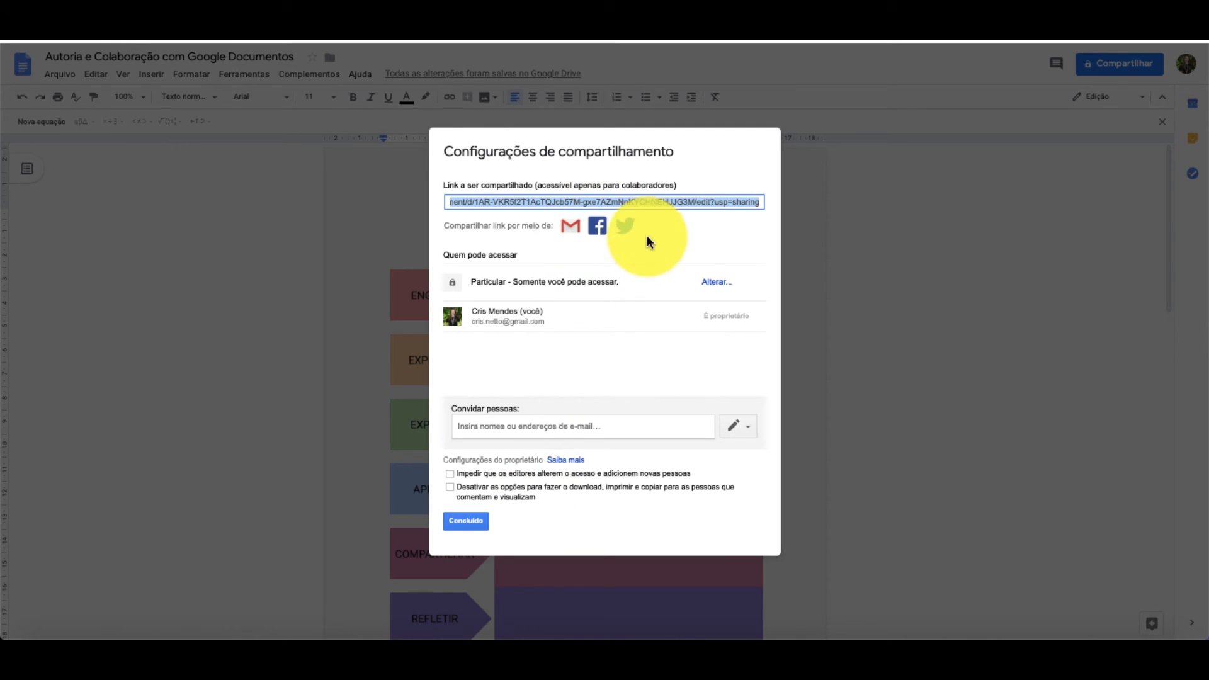
{"action": "left_click", "coordinate": [716, 281]}
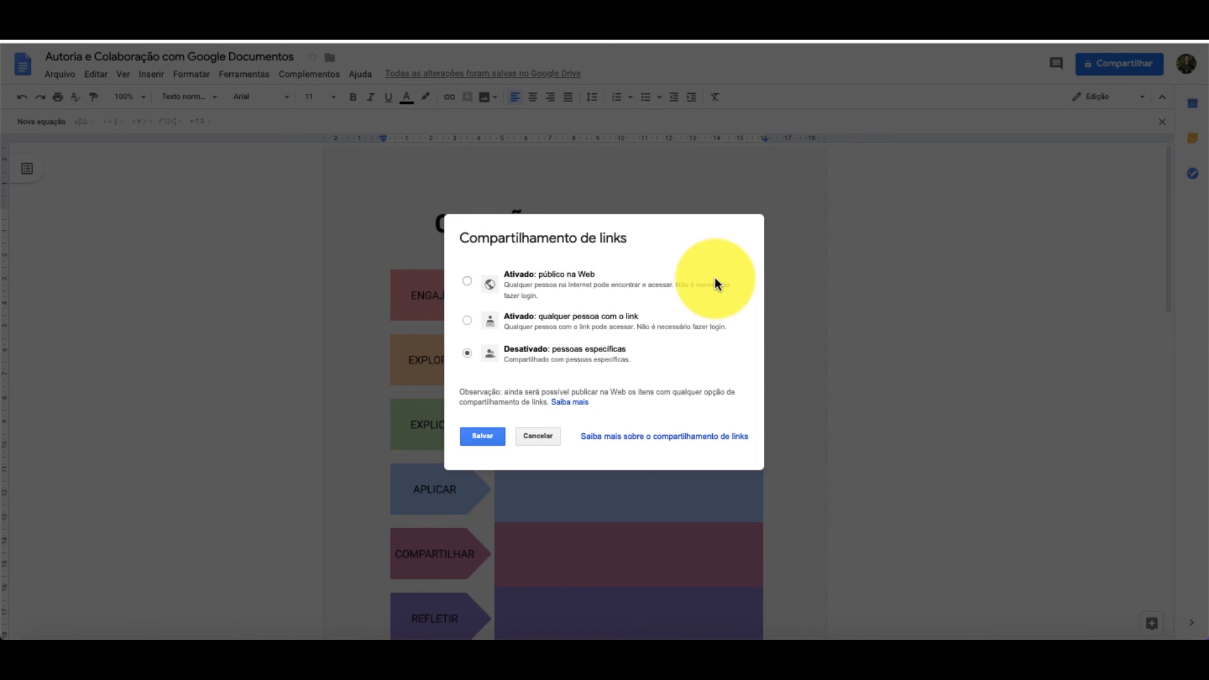
{"action": "left_click", "coordinate": [466, 321]}
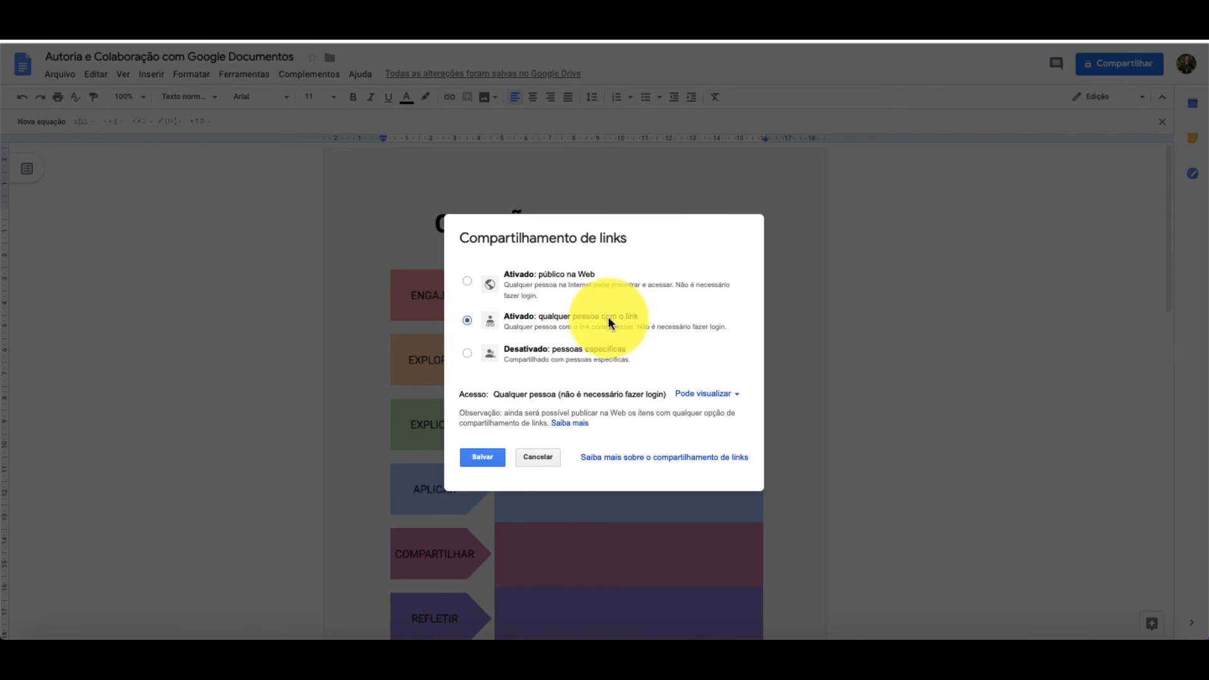
{"action": "left_click", "coordinate": [481, 457]}
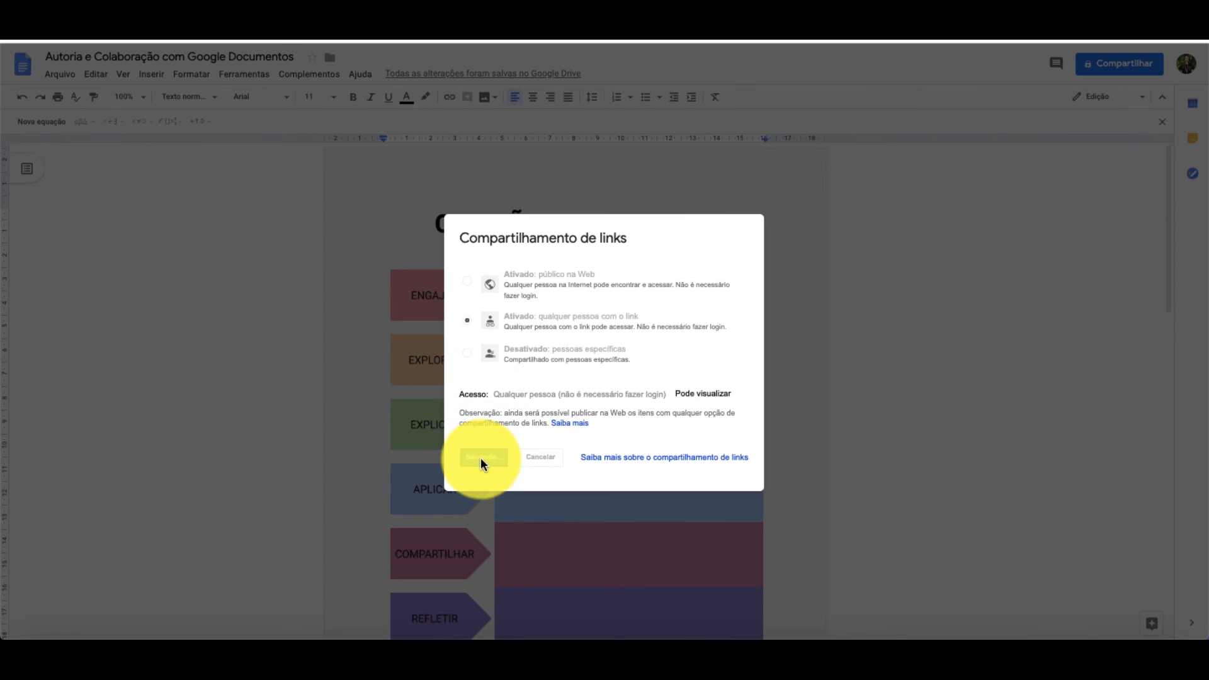